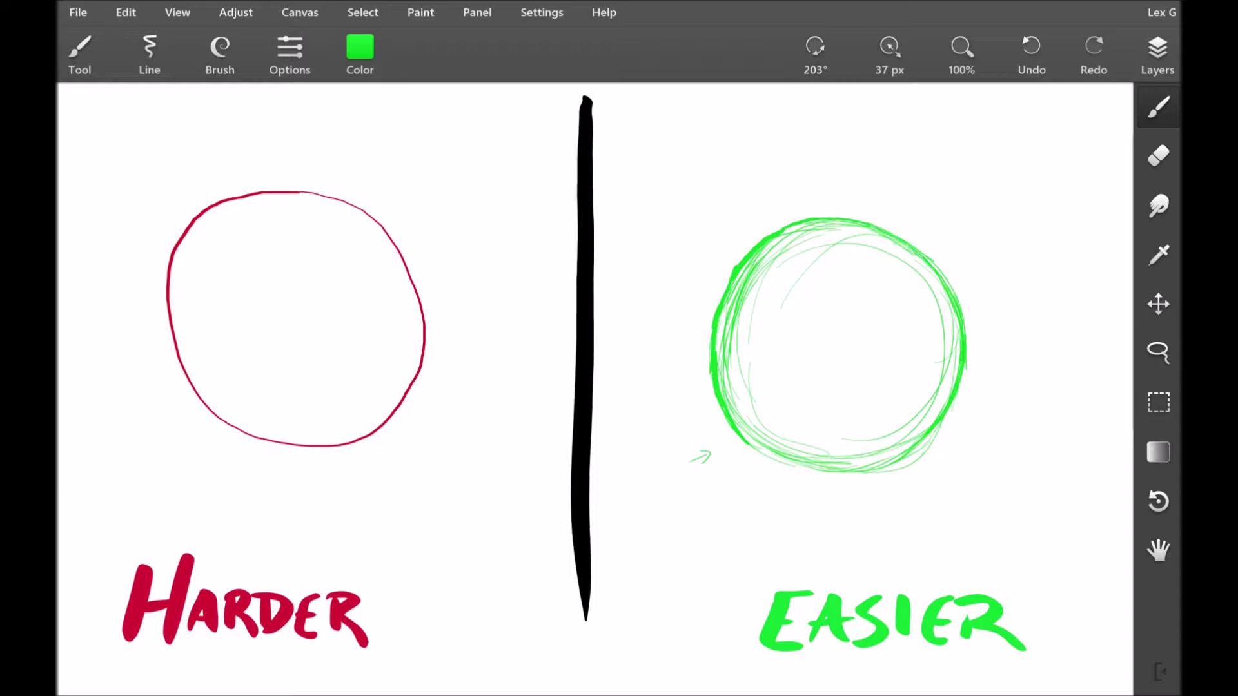
Step: Darken the green circle's lower outline and erase the loose sketch lines inside it with a 15 px eraser
left_click_drag(751, 444, 843, 469)
left_click(219, 55)
left_click(289, 55)
left_click_drag(251, 282, 230, 282)
left_click(290, 469)
mouse_move(843, 440)
left_mouse_down()
mouse_move(916, 419)
mouse_move(938, 303)
left_mouse_up()
mouse_move(751, 288)
left_mouse_down()
mouse_move(733, 367)
mouse_move(828, 452)
mouse_move(885, 453)
left_mouse_up()
mouse_move(764, 439)
left_mouse_down()
mouse_move(747, 424)
mouse_move(860, 241)
mouse_move(731, 313)
left_mouse_up()
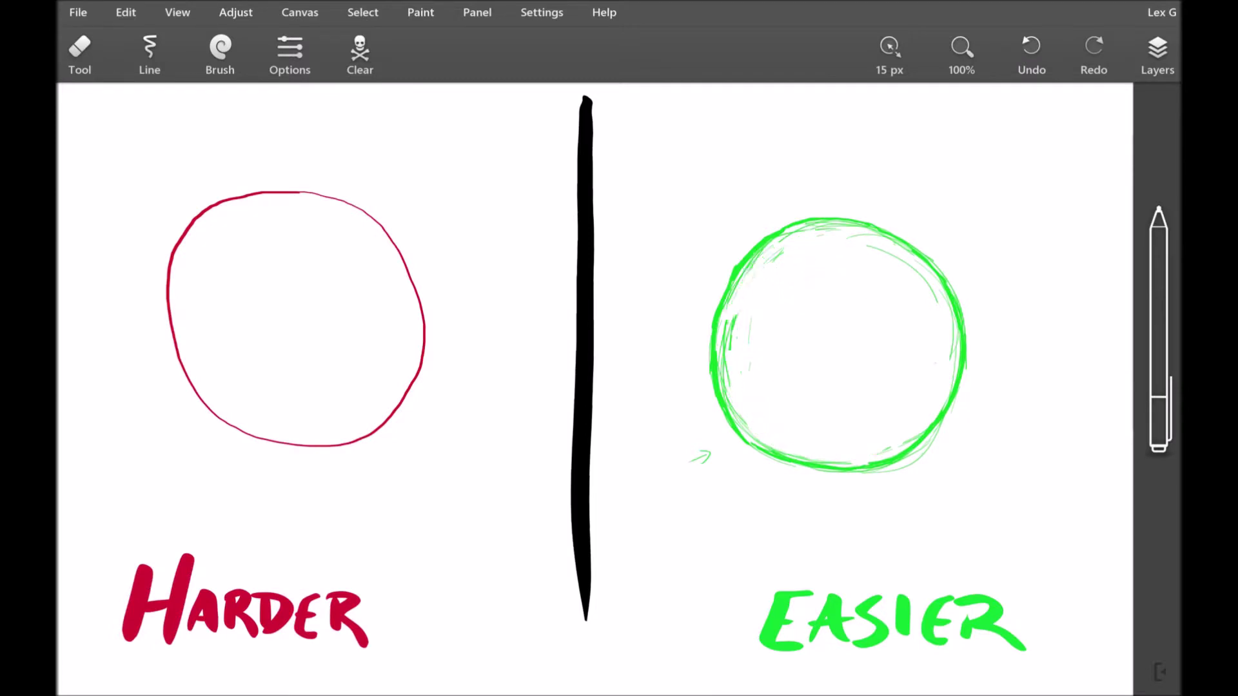
left_click_drag(874, 249, 936, 302)
left_click_drag(729, 332, 741, 423)
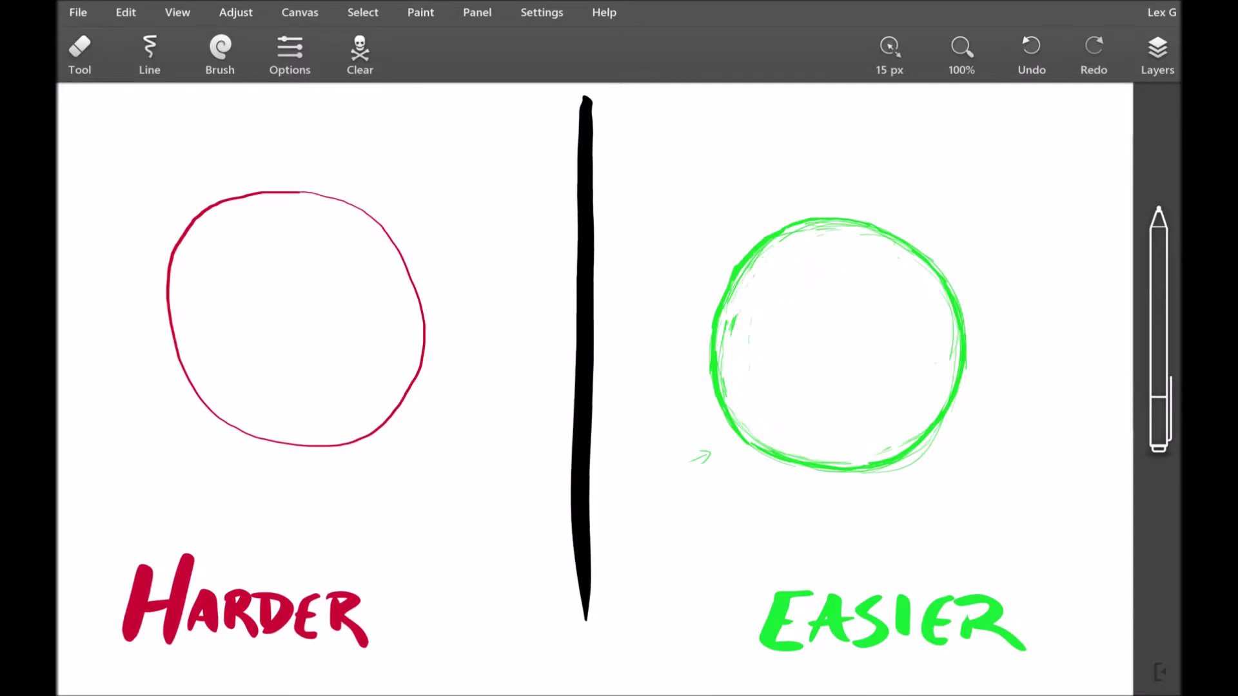
left_click_drag(734, 317, 722, 359)
Step: Write "ROUNDER!" in green above the green circle and "okay...." in red above the red circle
key("b")
mouse_move(767, 179)
left_mouse_down()
mouse_move(884, 194)
mouse_move(909, 216)
left_mouse_up()
left_click(359, 55)
left_click(451, 238)
left_click(360, 357)
left_click_drag(301, 164, 352, 189)
left_click(373, 176)
left_click(386, 176)
left_click(398, 177)
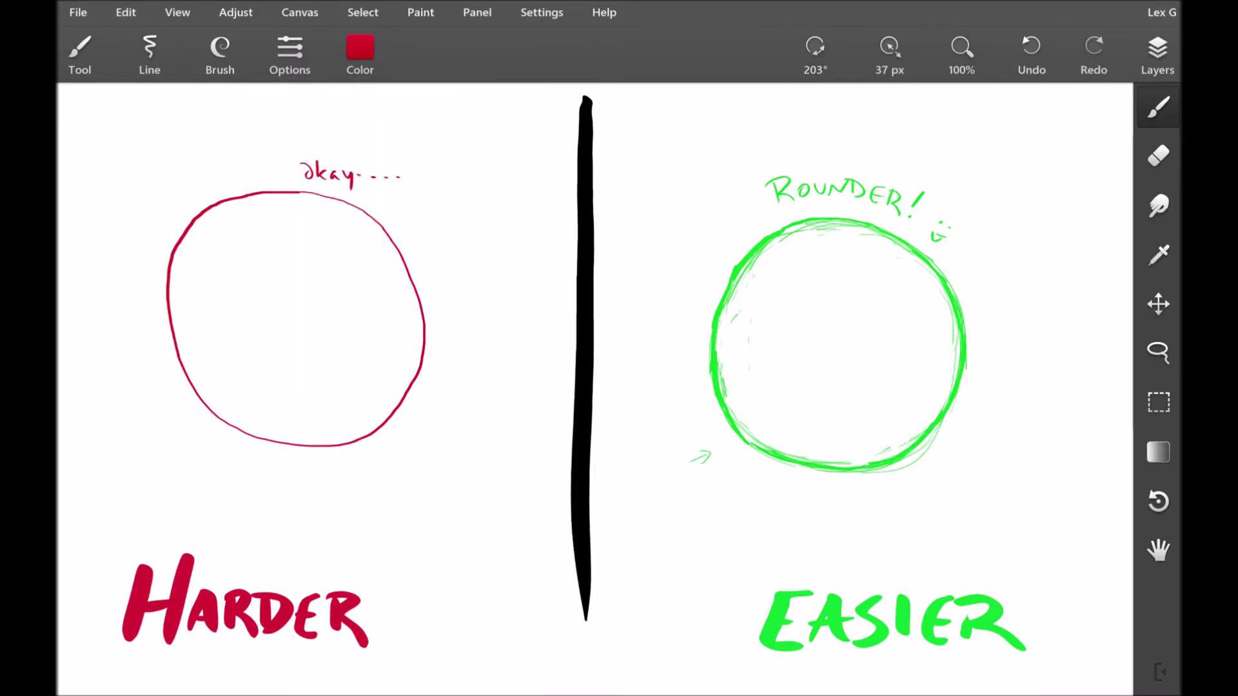
Step: Enlarge the eraser to 82 px and erase both circles and their captions
left_click(289, 55)
left_click_drag(232, 280, 277, 280)
left_click(290, 470)
mouse_move(235, 205)
left_mouse_down()
mouse_move(406, 271)
mouse_move(323, 188)
mouse_move(380, 176)
left_mouse_up()
mouse_move(770, 190)
left_mouse_down()
mouse_move(915, 252)
mouse_move(713, 395)
mouse_move(677, 455)
left_mouse_up()
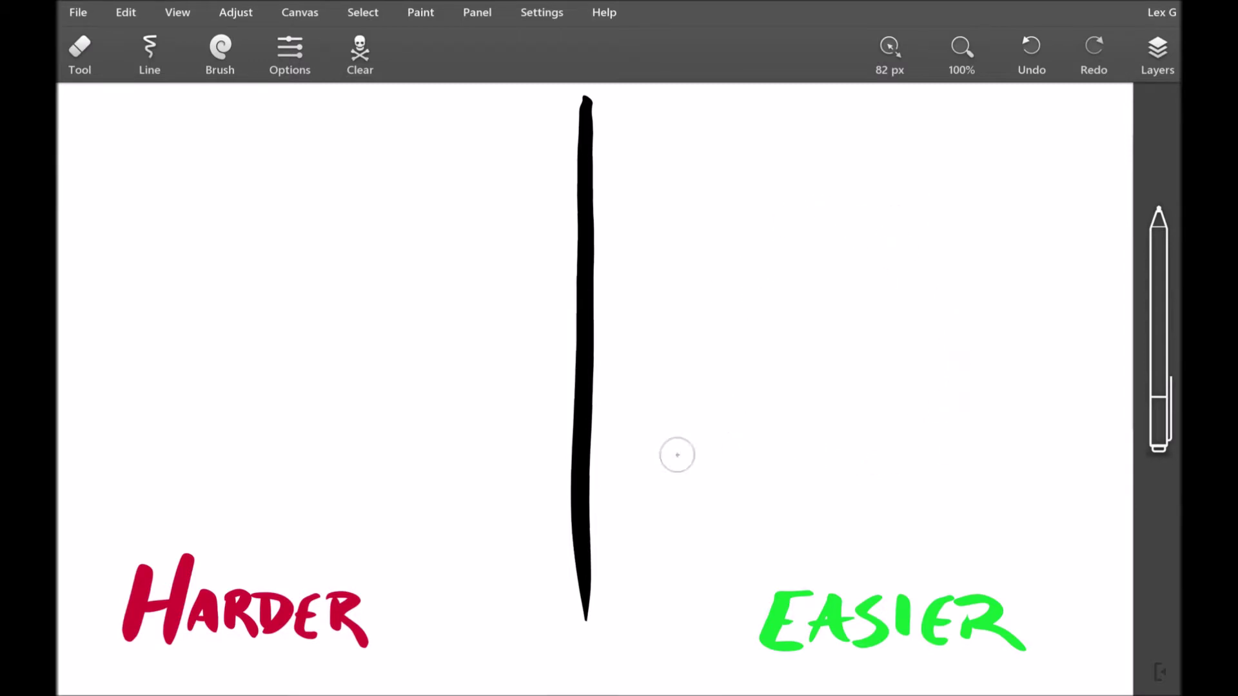
Step: Add a new layer and write the caption "Short Strokes" in green above the EASIER heading
left_click(1157, 58)
left_click(975, 99)
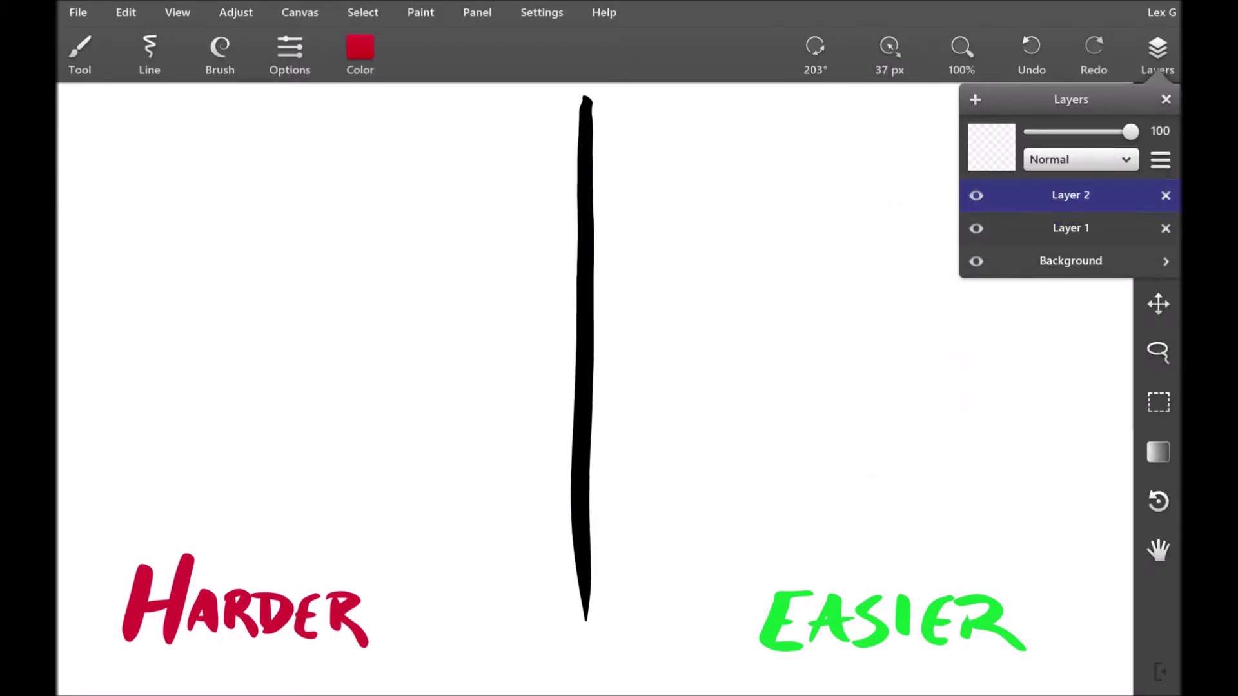
left_click(360, 55)
left_click(307, 149)
left_click(359, 358)
left_click_drag(814, 531, 800, 550)
left_click_drag(819, 530, 851, 540)
mouse_move(860, 529)
left_mouse_down()
mouse_move(860, 548)
mouse_move(921, 537)
left_mouse_up()
left_click_drag(926, 537, 928, 538)
left_click_drag(935, 525, 934, 543)
left_click_drag(945, 529, 946, 542)
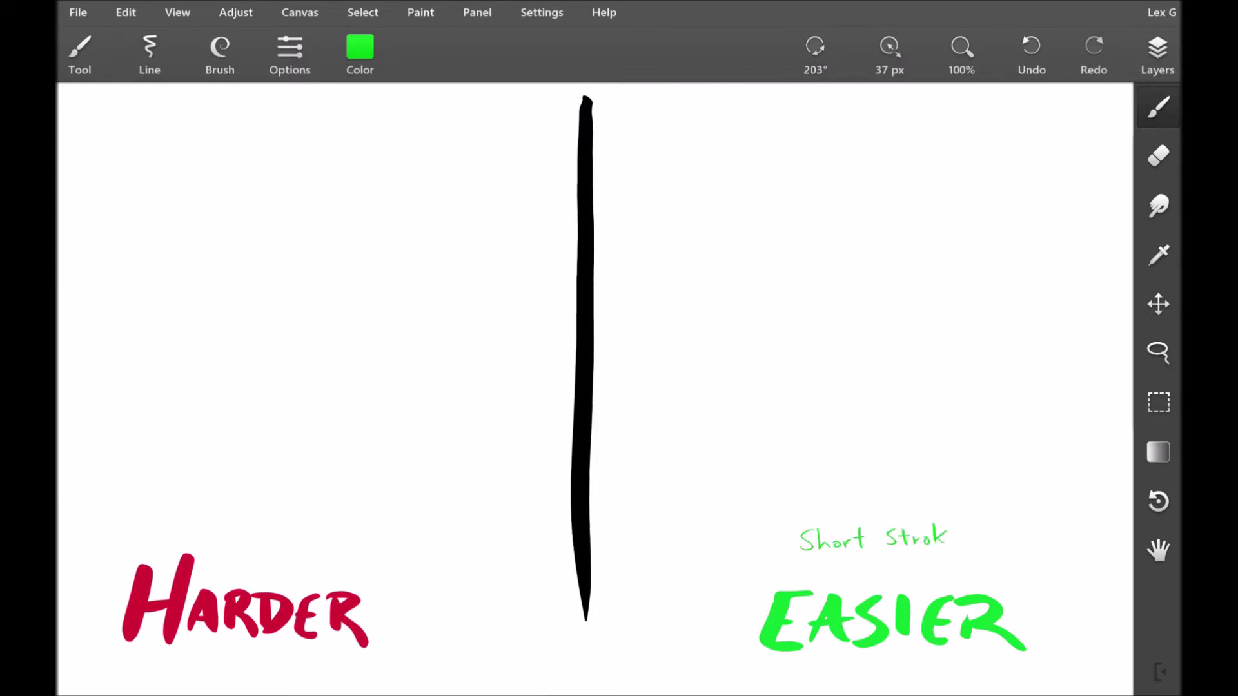
Step: Sketch a loose green circle from short overlapping strokes in the middle of the EASIER side
left_click_drag(919, 271, 848, 397)
left_click_drag(845, 255, 894, 380)
left_click_drag(846, 248, 771, 332)
left_click_drag(847, 223, 863, 402)
left_click_drag(764, 290, 820, 406)
left_click_drag(844, 229, 768, 351)
left_click_drag(889, 249, 896, 401)
left_click_drag(953, 303, 832, 392)
left_click_drag(942, 284, 922, 408)
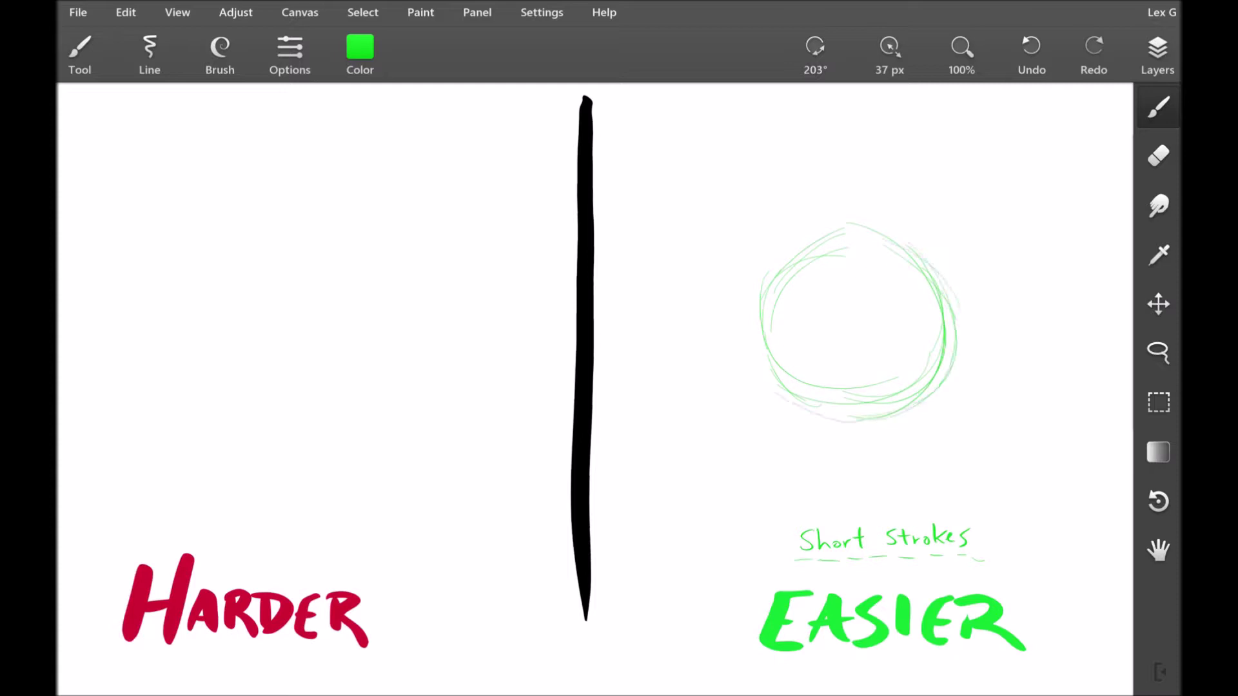
Step: Sketch two round ears and a pointed snout onto the green circle to form a bear's head
left_click_drag(838, 227, 764, 390)
left_click_drag(774, 260, 746, 338)
mouse_move(895, 258)
left_mouse_down()
mouse_move(955, 286)
mouse_move(932, 303)
mouse_move(899, 257)
mouse_move(965, 259)
mouse_move(938, 305)
left_mouse_up()
mouse_move(806, 217)
left_mouse_down()
mouse_move(818, 240)
mouse_move(802, 211)
left_mouse_up()
left_click_drag(758, 255, 791, 208)
left_click_drag(794, 210, 817, 232)
mouse_move(742, 327)
left_mouse_down()
mouse_move(780, 426)
mouse_move(833, 424)
mouse_move(712, 386)
left_mouse_up()
Step: Darken the back of the bear's head, the forehead and the bridge of the snout with short strokes
left_click_drag(953, 316, 932, 390)
left_click_drag(956, 321, 929, 397)
left_click_drag(747, 321, 710, 354)
left_click_drag(759, 273, 743, 324)
left_click_drag(753, 254, 811, 227)
left_click_drag(771, 253, 761, 262)
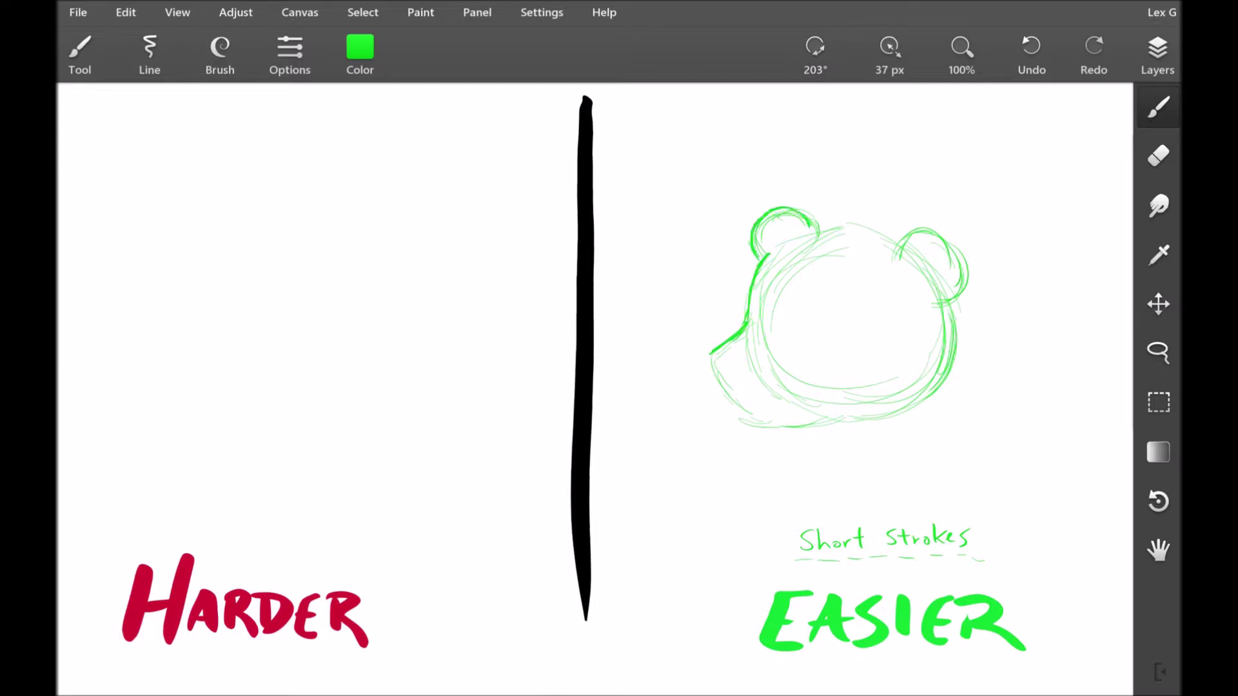
Step: Darken the bear's crown, jaw and muzzle outline and add the nose, mouth and dot eyes
mouse_move(815, 227)
left_mouse_down()
mouse_move(888, 242)
mouse_move(917, 229)
mouse_move(954, 367)
mouse_move(883, 413)
left_mouse_up()
mouse_move(944, 362)
left_mouse_down()
mouse_move(849, 416)
mouse_move(777, 424)
left_mouse_up()
mouse_move(709, 354)
left_mouse_down()
mouse_move(726, 389)
mouse_move(776, 424)
left_mouse_up()
left_click_drag(721, 355, 741, 362)
left_click_drag(748, 394, 760, 399)
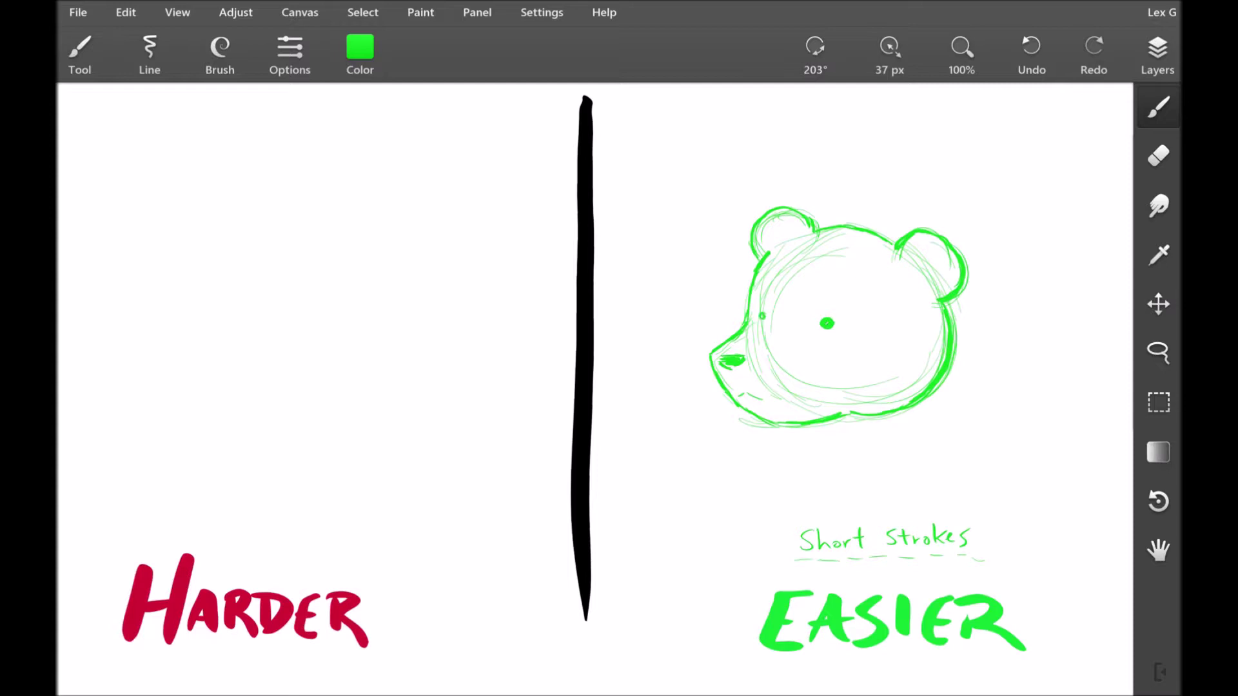
Step: Switch the brush color to red, then write a short caption above the HARDER heading and underline it
left_click(359, 54)
left_click(451, 234)
left_click(359, 358)
left_click_drag(191, 515, 180, 506)
left_click_drag(196, 518, 205, 505)
left_click_drag(219, 503, 220, 519)
left_click_drag(212, 511, 252, 517)
left_click_drag(260, 516, 270, 504)
left_click_drag(280, 503, 280, 517)
left_click_drag(273, 510, 279, 510)
left_click_drag(176, 530, 278, 528)
Step: Draw the red comparison sketch on the HARDER side, above its caption
mouse_move(373, 274)
left_mouse_down()
mouse_move(321, 392)
mouse_move(213, 408)
mouse_move(161, 361)
mouse_move(268, 201)
mouse_move(386, 263)
left_mouse_up()
left_click_drag(170, 363, 171, 367)
left_click_drag(268, 308, 291, 333)
mouse_move(290, 308)
left_mouse_down()
mouse_move(272, 334)
mouse_move(242, 328)
left_mouse_up()
left_click_drag(240, 306, 223, 328)
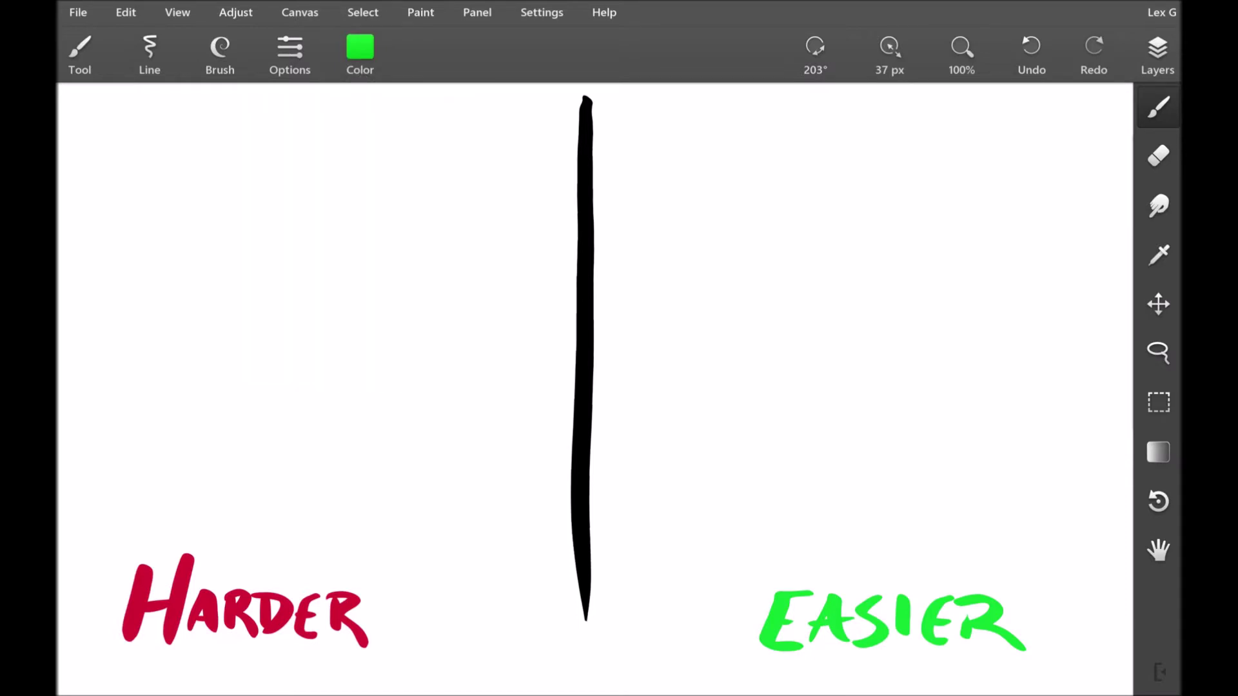
Step: Write the caption "BREAK A PICTURE TO SHAPES" in green above the EASIER heading
left_click_drag(737, 537, 735, 552)
mouse_move(727, 535)
left_mouse_down()
mouse_move(735, 551)
mouse_move(761, 552)
left_mouse_up()
left_click_drag(771, 538, 764, 551)
left_click_drag(774, 551, 784, 538)
mouse_move(787, 537)
left_mouse_down()
mouse_move(795, 551)
mouse_move(858, 543)
left_mouse_up()
left_click_drag(897, 536, 920, 546)
left_click_drag(932, 534, 973, 533)
mouse_move(912, 554)
left_mouse_down()
mouse_move(896, 568)
mouse_move(944, 567)
left_mouse_up()
mouse_move(946, 556)
left_mouse_down()
mouse_move(961, 555)
mouse_move(954, 563)
left_mouse_up()
left_click_drag(973, 555, 972, 568)
left_click_drag(966, 562, 972, 561)
left_click_drag(990, 555, 979, 569)
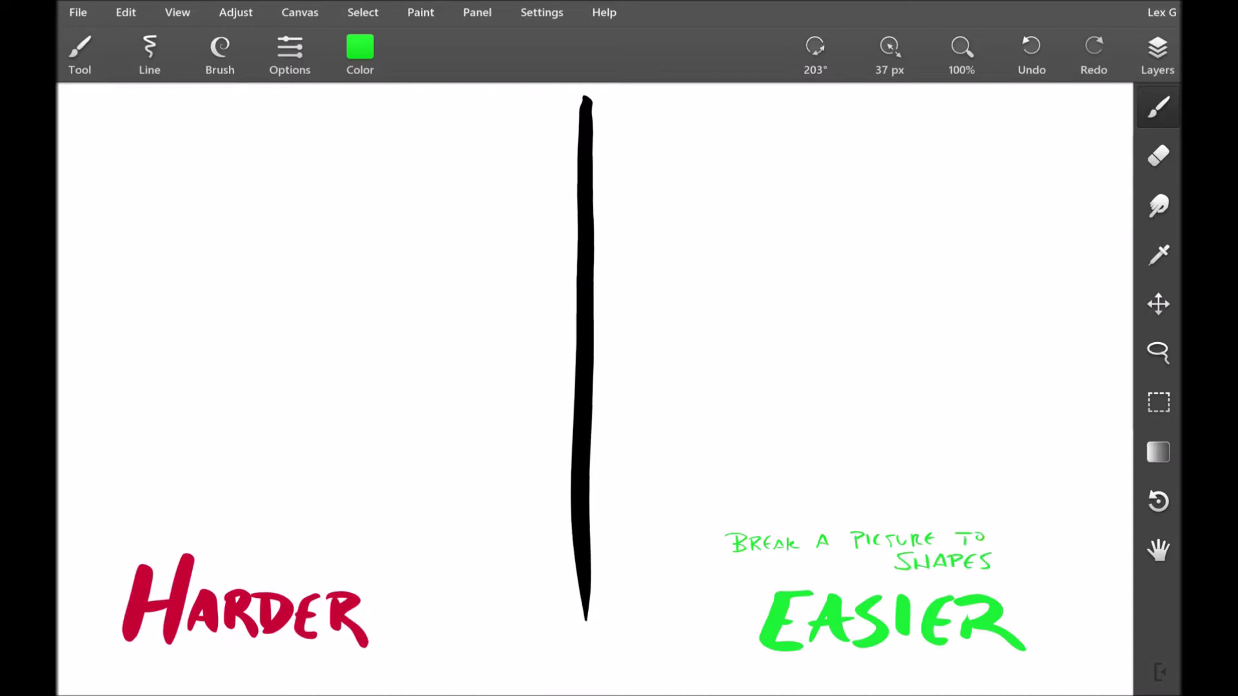
Step: Sketch the camera body in green as a box in perspective on the EASIER side
mouse_move(845, 263)
left_mouse_down()
mouse_move(923, 305)
mouse_move(829, 252)
left_mouse_up()
left_click_drag(922, 308, 916, 391)
left_click_drag(918, 340, 915, 383)
mouse_move(924, 306)
left_mouse_down()
mouse_move(974, 290)
mouse_move(980, 365)
left_mouse_up()
left_click_drag(926, 397, 965, 380)
left_click_drag(916, 400, 974, 375)
left_click_drag(963, 280, 857, 220)
mouse_move(857, 221)
left_mouse_down()
mouse_move(821, 229)
mouse_move(802, 297)
left_mouse_up()
mouse_move(898, 388)
left_mouse_down()
mouse_move(824, 334)
mouse_move(893, 385)
left_mouse_up()
Step: Sketch the camera's lens as a cylinder with elliptical ends and add the viewfinder hump on top of the body
left_click_drag(770, 312, 779, 374)
mouse_move(777, 315)
left_mouse_down()
mouse_move(788, 364)
mouse_move(769, 379)
left_mouse_up()
mouse_move(761, 303)
left_mouse_down()
mouse_move(757, 372)
mouse_move(809, 337)
mouse_move(811, 380)
left_mouse_up()
left_click_drag(757, 301, 770, 387)
left_click_drag(781, 390, 805, 391)
left_click_drag(779, 291, 809, 287)
left_click_drag(780, 287, 819, 281)
mouse_move(808, 372)
left_mouse_down()
mouse_move(871, 353)
mouse_move(838, 277)
mouse_move(814, 275)
left_mouse_up()
mouse_move(918, 261)
left_mouse_down()
mouse_move(887, 206)
mouse_move(921, 255)
left_mouse_up()
left_click_drag(877, 207, 885, 264)
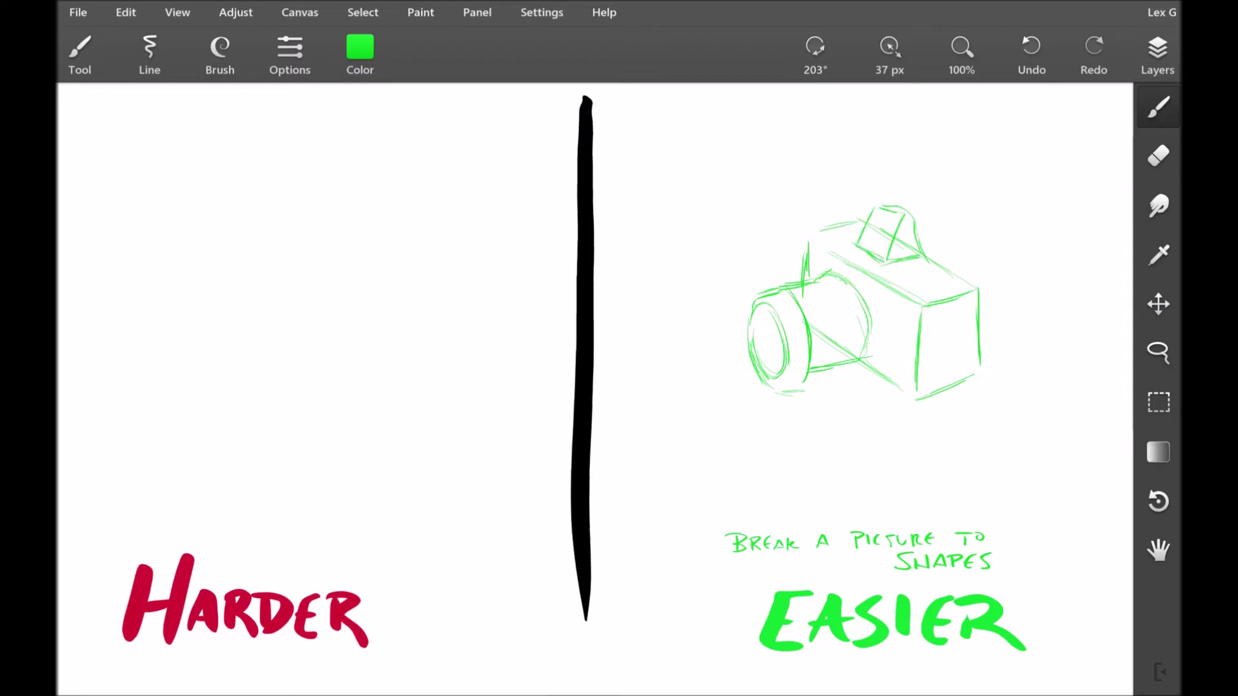
Step: Darken the top corner of the green camera's body and draw the ribbed focus ring around its lens
mouse_move(830, 221)
left_mouse_down()
mouse_move(807, 277)
mouse_move(806, 258)
mouse_move(870, 320)
mouse_move(858, 358)
left_mouse_up()
mouse_move(814, 280)
left_mouse_down()
mouse_move(832, 363)
mouse_move(833, 351)
mouse_move(857, 350)
left_mouse_up()
left_click_drag(837, 339, 860, 336)
left_click_drag(837, 324, 862, 321)
mouse_move(836, 310)
left_mouse_down()
mouse_move(856, 306)
mouse_move(837, 274)
left_mouse_up()
left_click_drag(827, 286, 847, 282)
left_click_drag(834, 298, 855, 295)
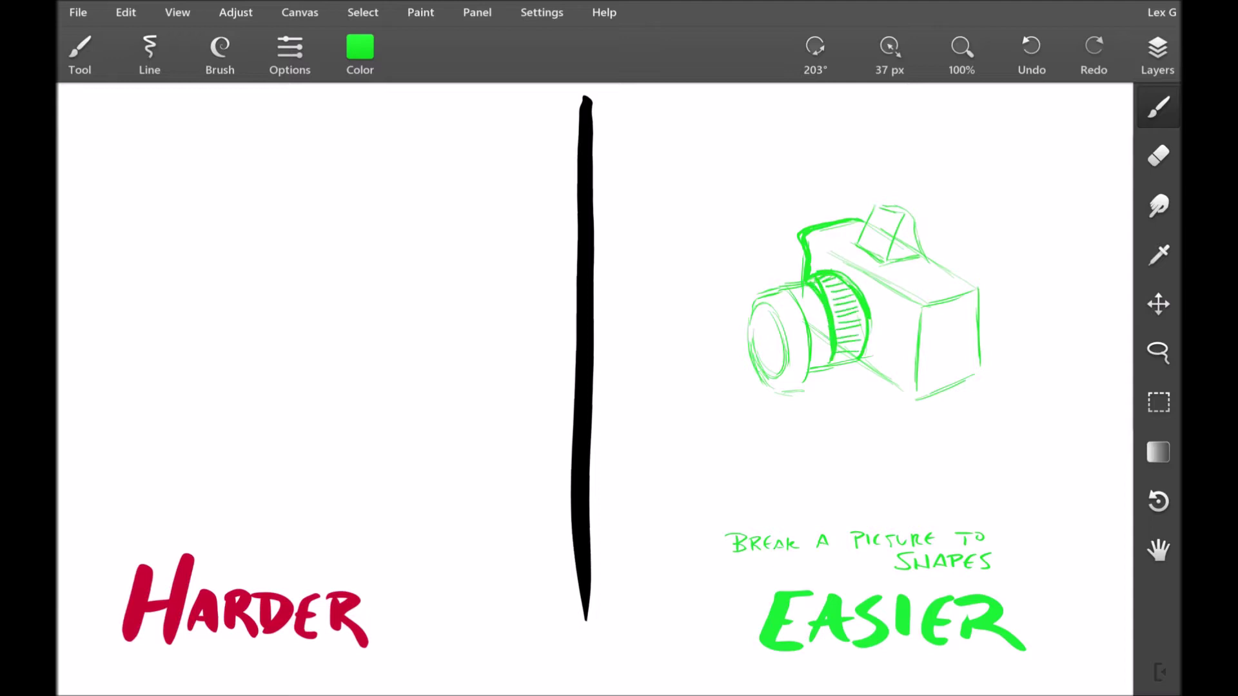
Step: Add tick marks around the green lens's front rim and strengthen the front edges of the viewfinder hump
left_click_drag(793, 326, 780, 386)
left_click_drag(772, 303, 794, 343)
left_click_drag(885, 263, 893, 287)
left_click_drag(896, 209, 886, 267)
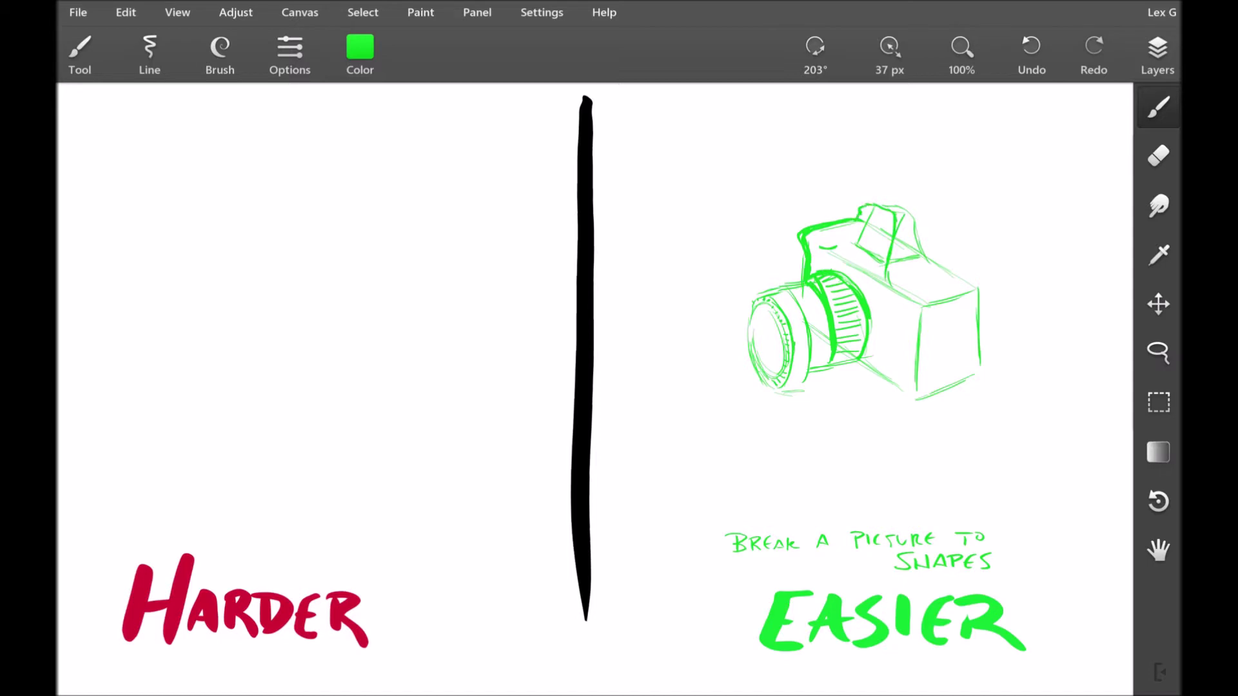
Step: Outline the green camera's viewfinder hump and body with bold strokes and remove the construction lines along the body's top
left_click_drag(876, 205, 909, 208)
left_click_drag(909, 209, 922, 253)
mouse_move(880, 218)
left_mouse_down()
mouse_move(881, 234)
mouse_move(975, 285)
mouse_move(979, 322)
mouse_move(915, 395)
left_mouse_up()
left_click_drag(867, 362, 913, 392)
left_click_drag(915, 309, 912, 381)
left_click_drag(915, 306, 913, 316)
mouse_move(842, 259)
left_mouse_down()
mouse_move(945, 311)
mouse_move(957, 296)
left_mouse_up()
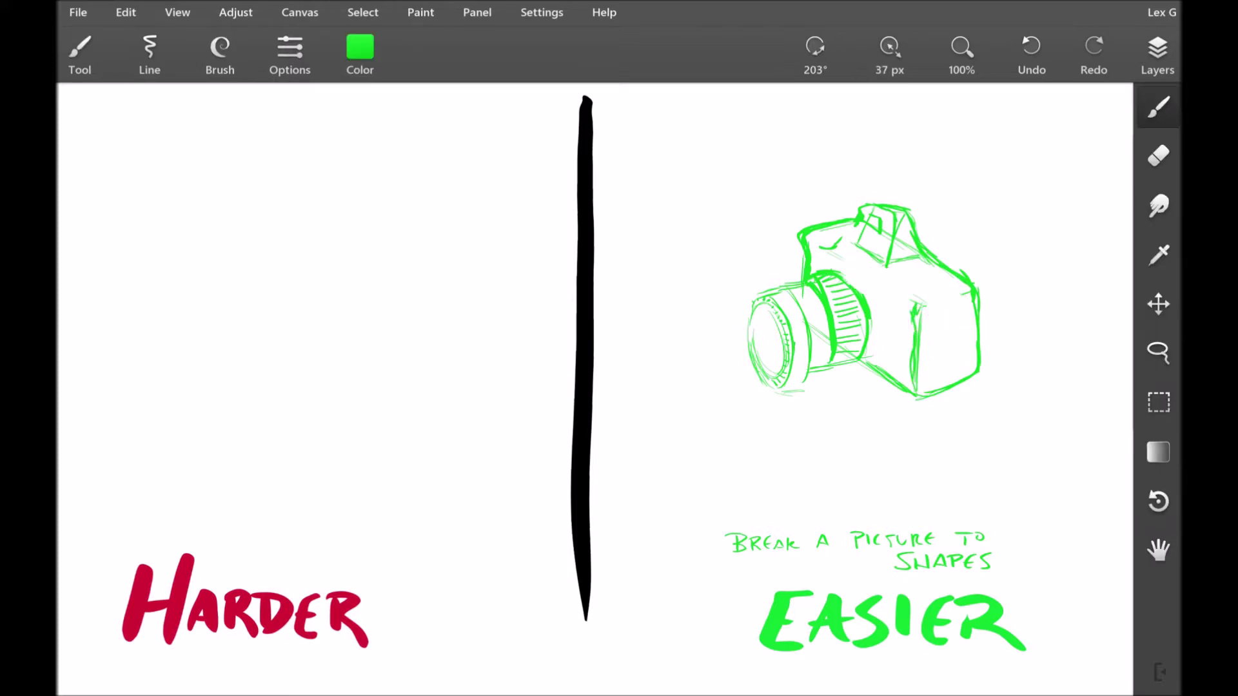
Step: Switch the brush color to red and draw the outline of a camera and its lens on the HARDER side
left_click(360, 55)
left_click(451, 227)
left_click(359, 357)
mouse_move(390, 276)
left_mouse_down()
mouse_move(390, 327)
mouse_move(257, 380)
mouse_move(207, 305)
mouse_move(251, 265)
mouse_move(268, 195)
mouse_move(333, 210)
mouse_move(350, 272)
left_mouse_up()
left_click_drag(371, 247, 390, 281)
mouse_move(335, 215)
left_mouse_down()
mouse_move(409, 310)
mouse_move(352, 368)
mouse_move(406, 269)
left_mouse_up()
left_click_drag(394, 258, 356, 226)
mouse_move(356, 213)
left_mouse_down()
mouse_move(359, 235)
mouse_move(316, 237)
mouse_move(324, 210)
left_mouse_up()
left_click_drag(212, 303, 246, 390)
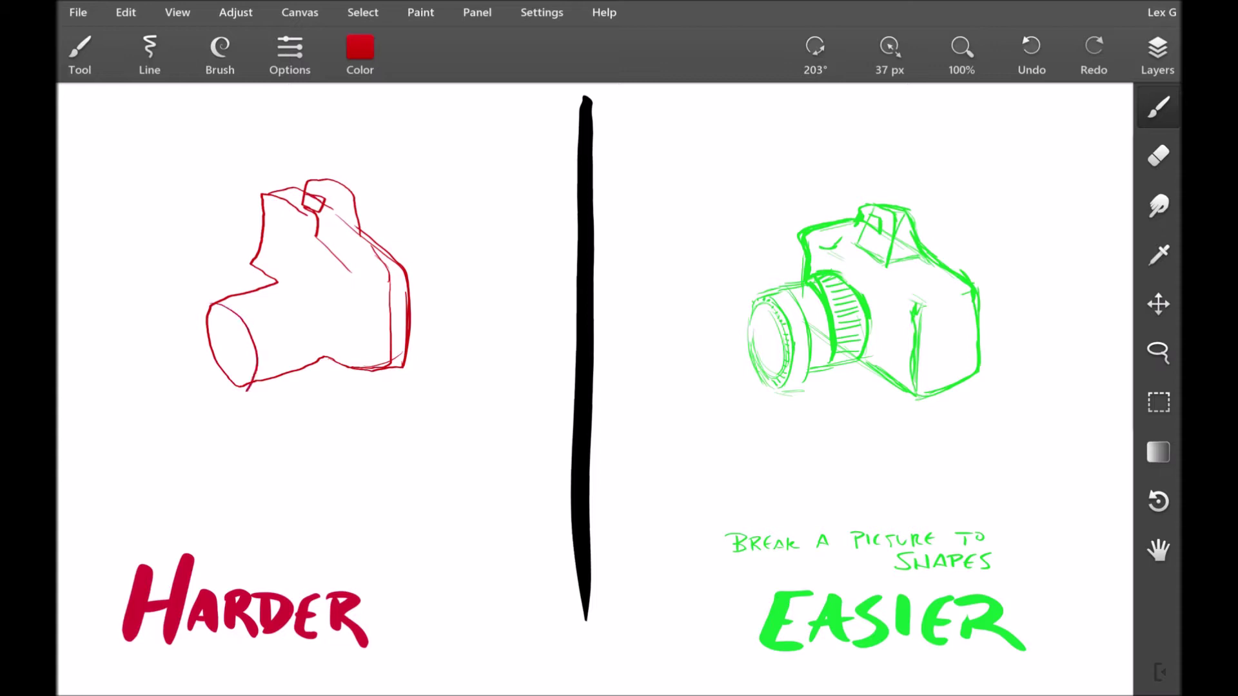
Step: Detail the red camera's lens with a marked front rim and a ribbed focus ring
left_click_drag(211, 310, 244, 372)
left_click_drag(223, 323, 244, 384)
mouse_move(277, 283)
left_mouse_down()
mouse_move(324, 312)
mouse_move(324, 354)
left_mouse_up()
left_click_drag(281, 275, 322, 356)
left_click_drag(284, 272, 326, 306)
left_click_drag(299, 368, 273, 285)
left_click_drag(301, 359, 320, 334)
left_click_drag(302, 329, 316, 318)
left_click_drag(301, 317, 314, 308)
left_click_drag(294, 305, 308, 295)
left_click_drag(286, 295, 298, 287)
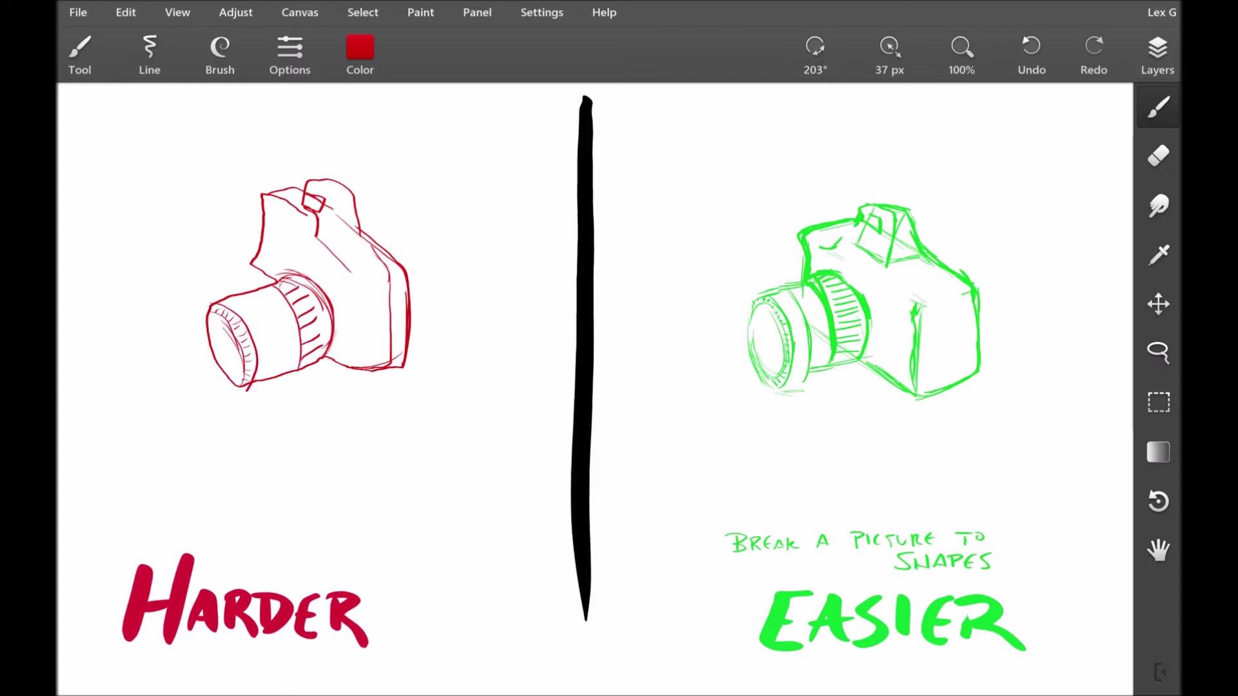
Step: Add the red camera's top and front body edges, reinforce its grip side and darken the focus ring's edge
mouse_move(258, 197)
left_mouse_down()
mouse_move(308, 235)
mouse_move(290, 191)
left_mouse_up()
mouse_move(313, 239)
left_mouse_down()
mouse_move(394, 281)
mouse_move(366, 323)
left_mouse_up()
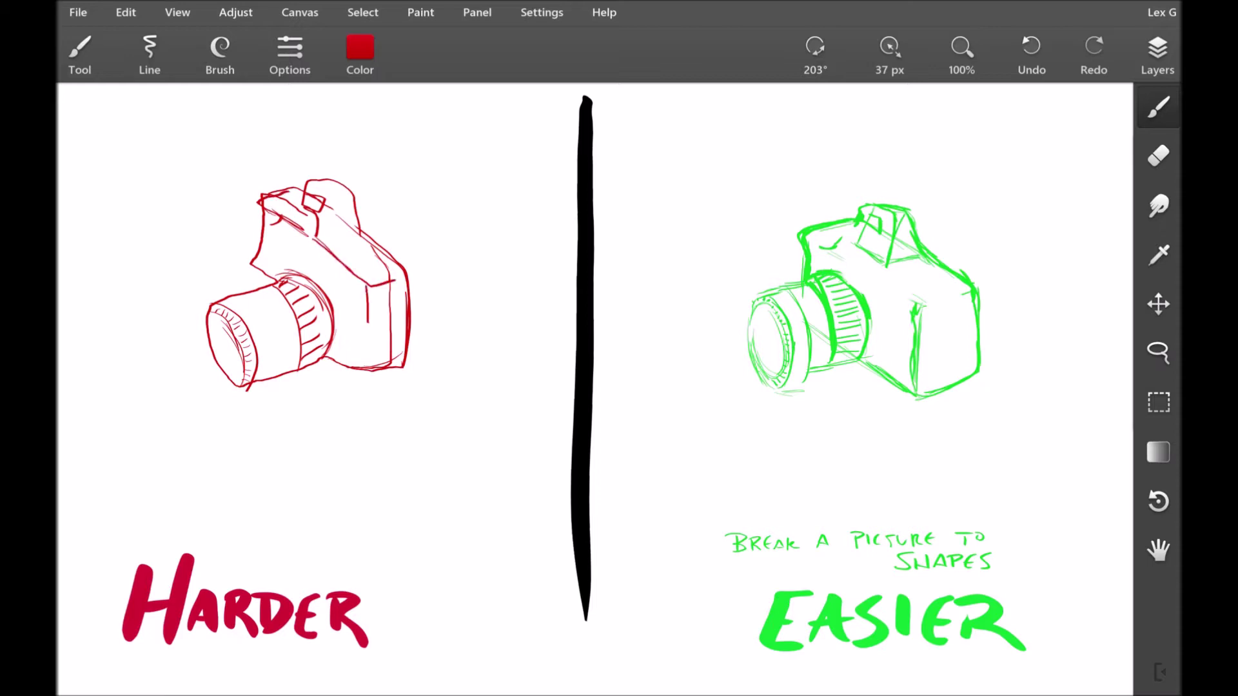
left_click_drag(260, 192, 244, 272)
left_click_drag(299, 369, 269, 288)
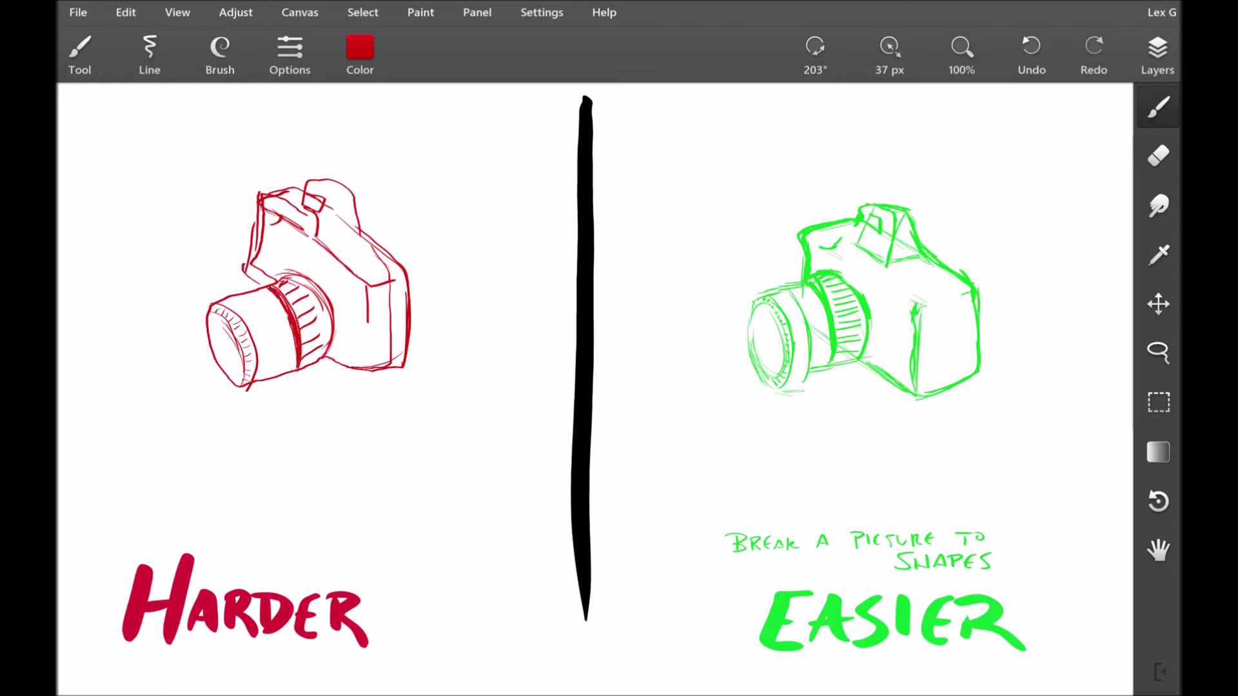
Step: Clear the layer holding both camera sketches and choose a brighter red for the brush
left_click(359, 50)
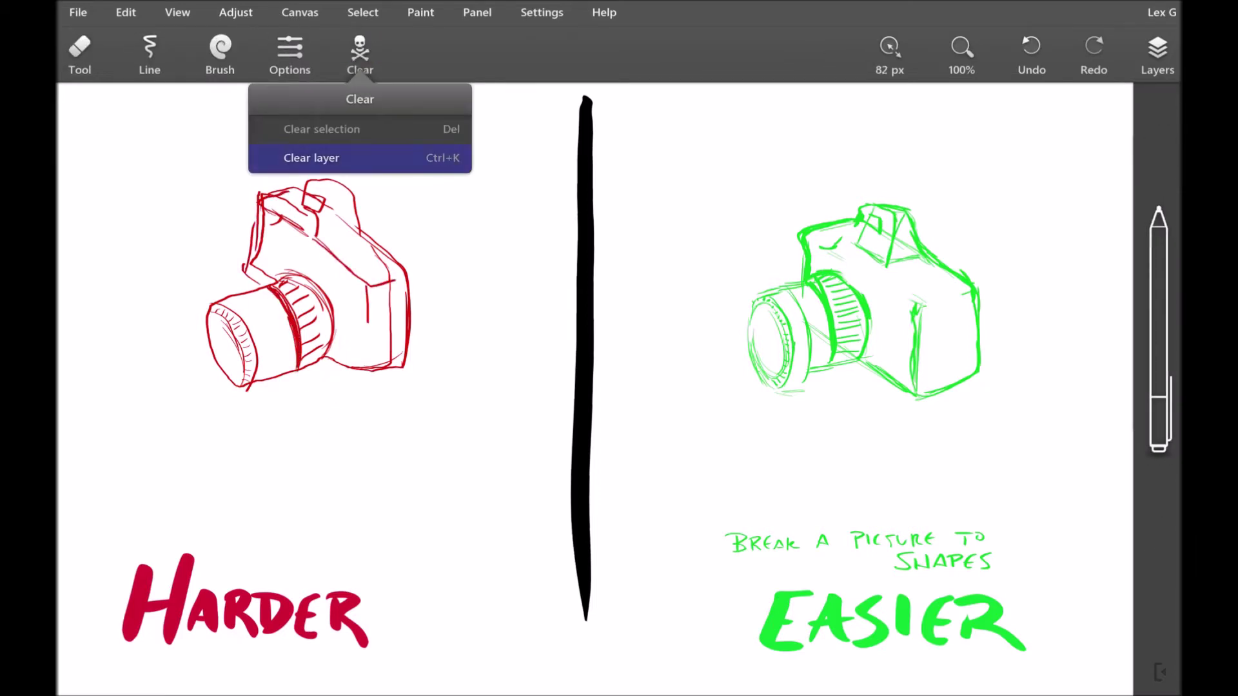
left_click(318, 157)
left_click(359, 50)
left_click(312, 146)
left_click(359, 359)
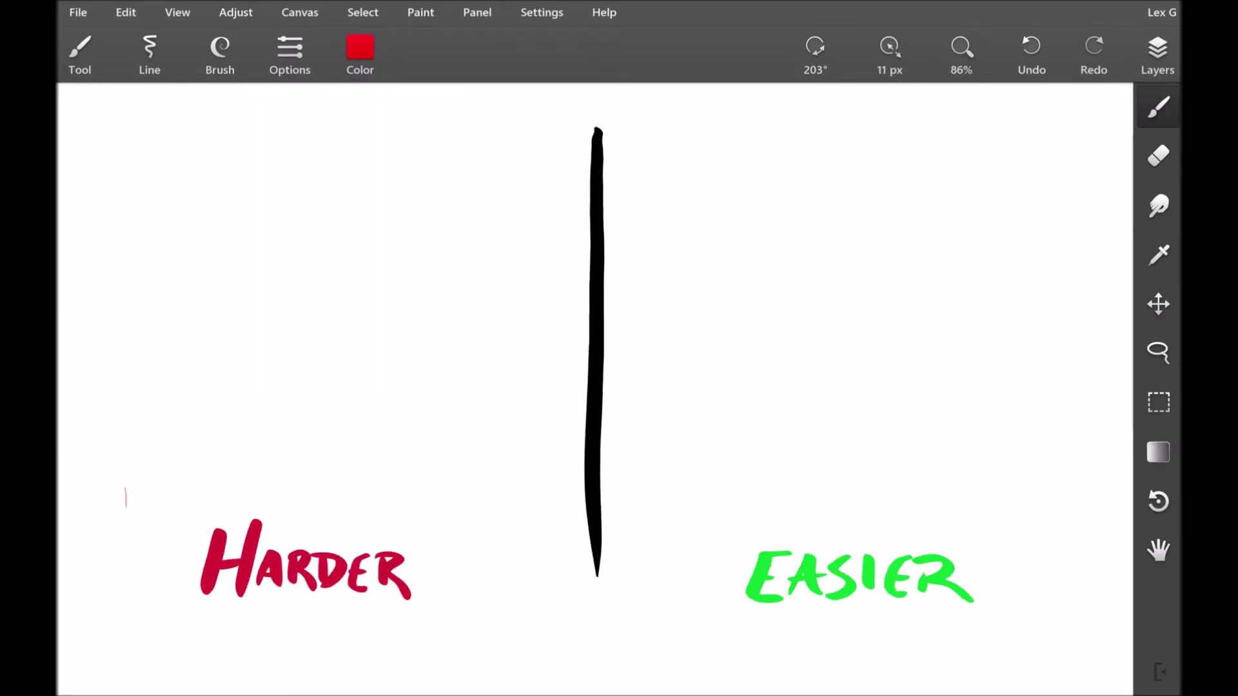
Step: Handwrite "Drawing from memory" in red above the HARDER label and enclose the last word in a thought cloud
left_click_drag(114, 488, 127, 509)
left_click_drag(149, 494, 149, 503)
left_click_drag(149, 494, 160, 503)
left_click_drag(164, 504, 225, 498)
left_click_drag(263, 488, 254, 501)
left_click_drag(255, 494, 260, 494)
left_click_drag(265, 499, 276, 498)
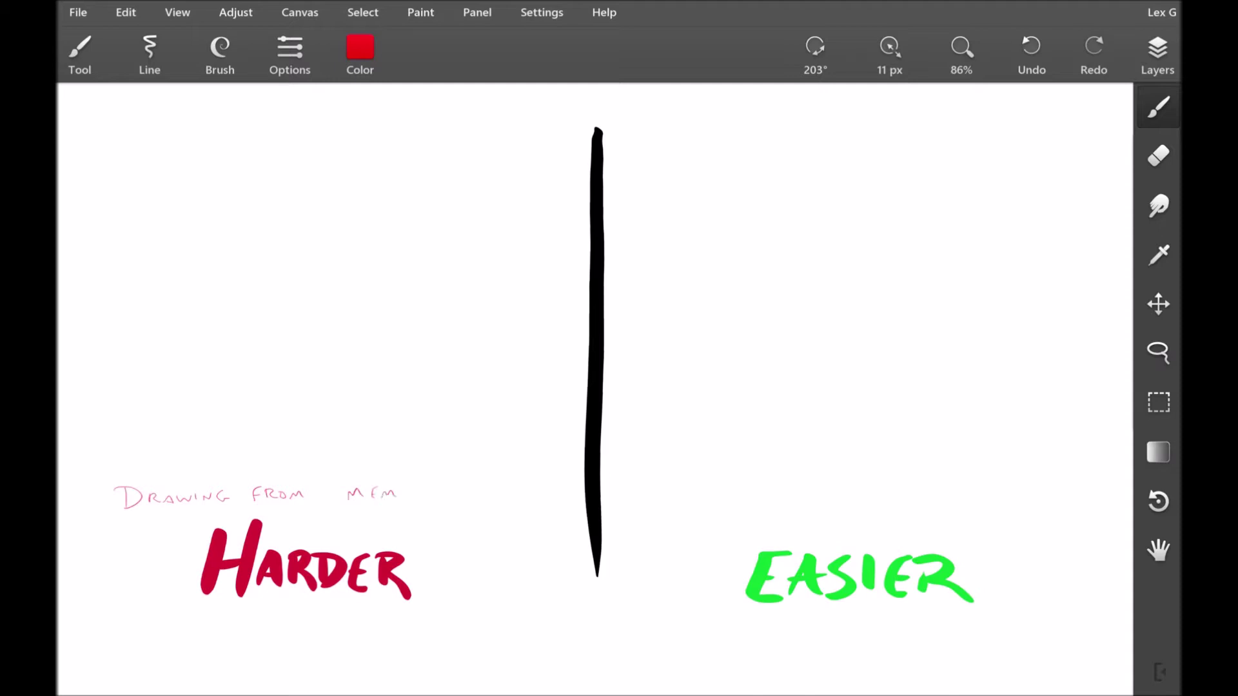
mouse_move(443, 479)
left_mouse_down()
mouse_move(363, 521)
mouse_move(434, 471)
mouse_move(443, 478)
left_mouse_up()
Step: Set the brush size to 28 px and rough in the dog's head on the HARDER side, with its back curve, jaw and muzzle
left_click(290, 55)
left_click_drag(223, 280, 247, 281)
left_click(289, 468)
left_click_drag(371, 222, 351, 294)
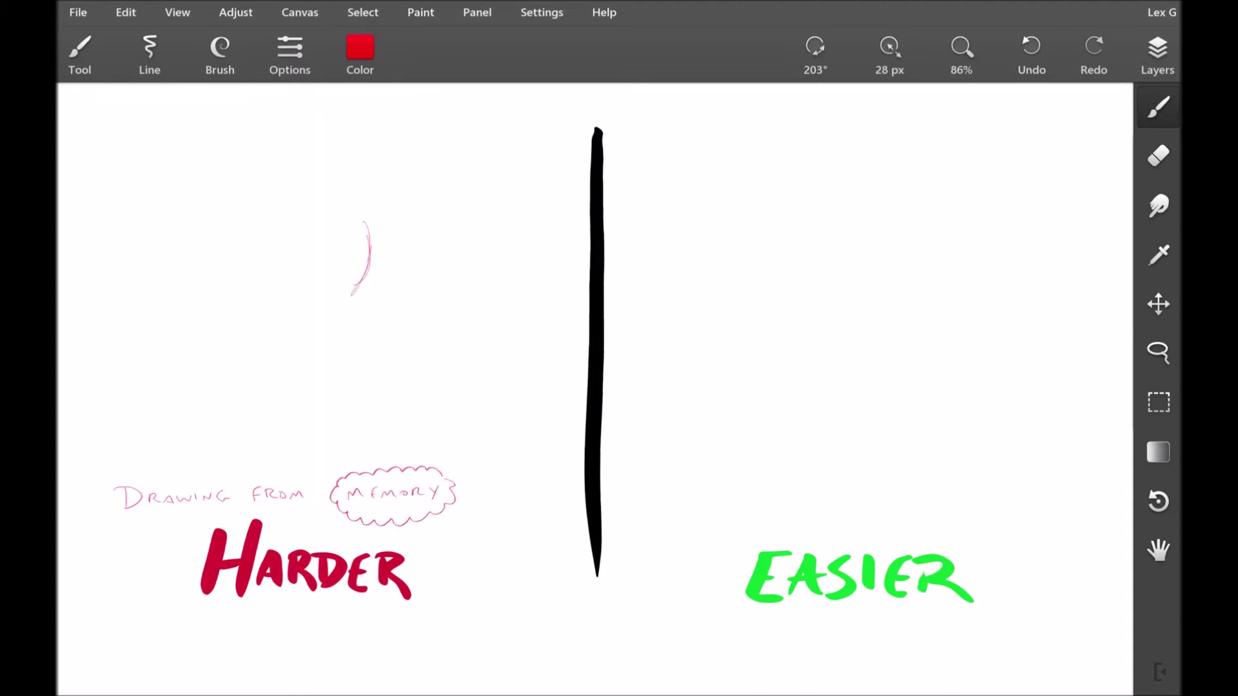
left_click_drag(336, 201, 354, 290)
mouse_move(326, 165)
left_mouse_down()
mouse_move(348, 213)
mouse_move(307, 188)
left_mouse_up()
left_click_drag(290, 194, 315, 197)
left_click_drag(363, 236, 355, 297)
left_click_drag(344, 299, 213, 328)
left_click_drag(215, 322, 182, 287)
left_click_drag(194, 308, 219, 318)
Step: Sketch the red dog's snout bridge, forehead, front ear and the start of its neck
left_click_drag(222, 258, 180, 284)
left_click_drag(240, 234, 217, 264)
left_click_drag(251, 201, 229, 250)
mouse_move(251, 201)
left_mouse_down()
mouse_move(256, 160)
mouse_move(277, 194)
left_mouse_up()
left_click_drag(253, 167, 245, 202)
left_click_drag(354, 290, 385, 353)
Step: Darken the back of the red dog's head and both pointed ears, and add short fur strokes on its cheek
left_click_drag(361, 254, 348, 307)
left_click_drag(366, 241, 349, 304)
left_click_drag(338, 183, 366, 243)
left_click_drag(322, 156, 352, 214)
mouse_move(303, 190)
left_mouse_down()
mouse_move(321, 152)
mouse_move(288, 199)
left_mouse_up()
left_click_drag(268, 175, 279, 195)
left_click_drag(251, 173, 225, 257)
left_click_drag(330, 264, 324, 278)
left_click_drag(327, 249, 320, 290)
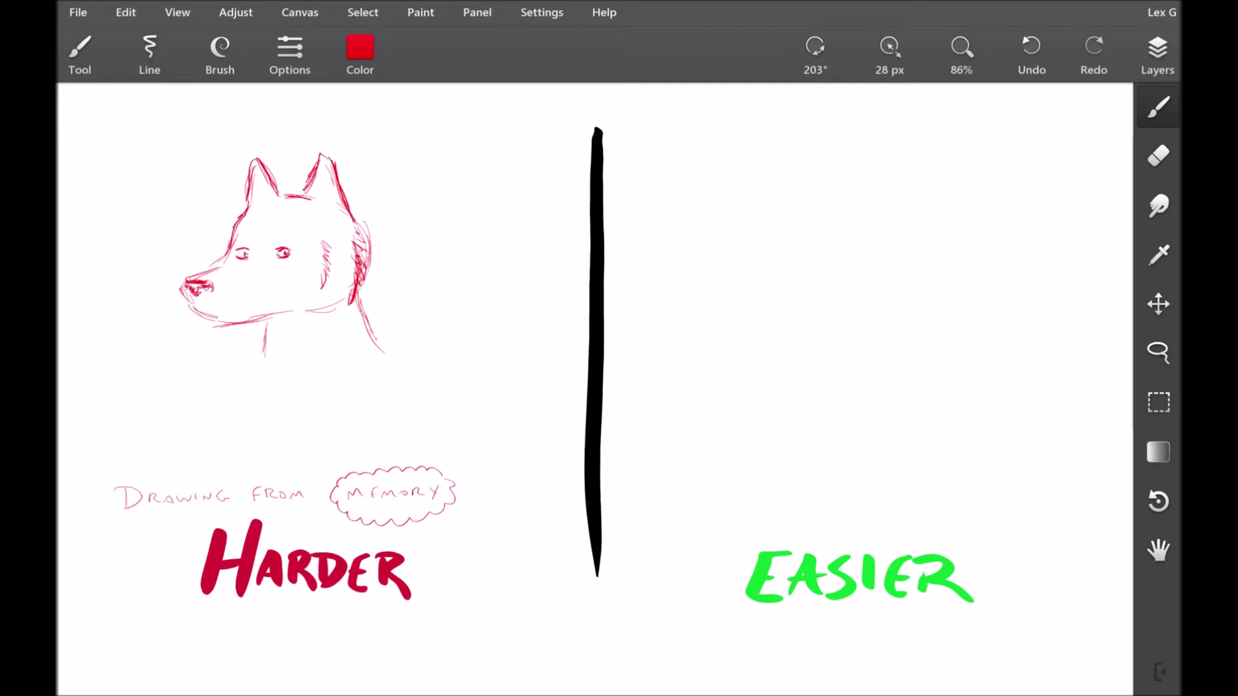
Step: Draw the red dog's neck, chest and back lines and its straight front legs
left_click_drag(357, 302, 380, 353)
left_click_drag(268, 322, 260, 376)
left_click_drag(378, 351, 406, 391)
left_click_drag(331, 370, 328, 431)
left_click_drag(306, 374, 301, 461)
left_click_drag(332, 402, 329, 474)
left_click_drag(258, 381, 255, 448)
left_click_drag(282, 391, 274, 463)
Step: Add a long curved tail and a small hanging tongue to the red dog
mouse_move(390, 376)
left_mouse_down()
mouse_move(423, 443)
mouse_move(436, 284)
mouse_move(421, 255)
left_mouse_up()
mouse_move(425, 258)
left_mouse_down()
mouse_move(457, 380)
mouse_move(442, 432)
left_mouse_up()
left_click_drag(419, 250, 457, 377)
left_click_drag(245, 320, 255, 325)
Step: Switch the brush color to bright green and handwrite "From a picture or real life!" above the EASIER label
left_click(360, 55)
left_click(306, 150)
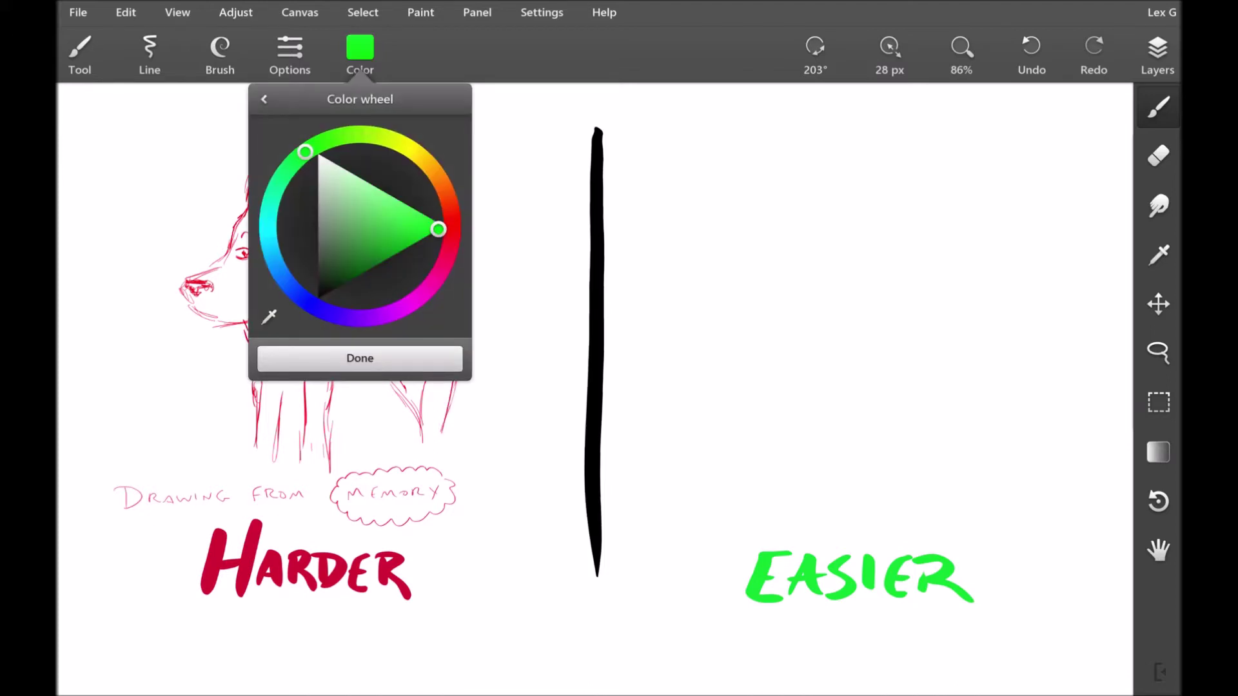
left_click(360, 357)
left_click_drag(657, 517, 666, 523)
left_click_drag(675, 522, 674, 524)
left_click_drag(681, 527, 727, 528)
left_click_drag(746, 525, 754, 516)
left_click_drag(764, 514, 765, 521)
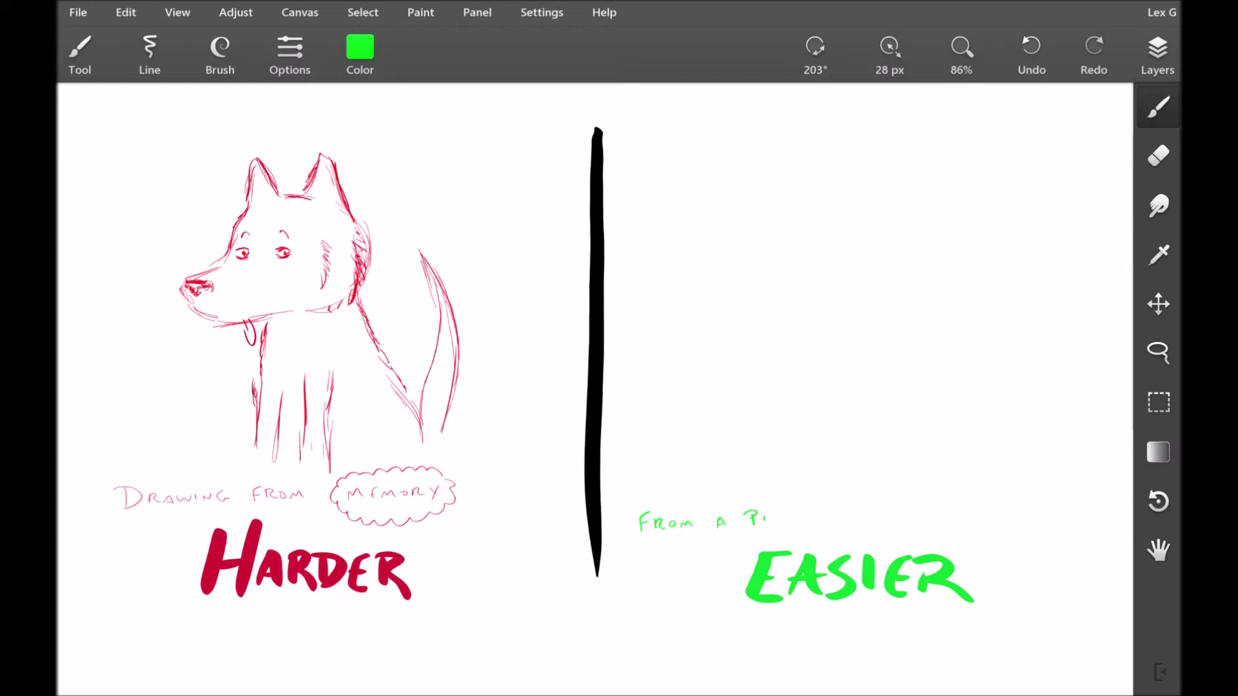
left_click_drag(935, 524, 943, 520)
left_click_drag(947, 514, 957, 522)
mouse_move(981, 513)
left_mouse_down()
mouse_move(990, 526)
mouse_move(1032, 519)
left_mouse_up()
Step: Insert the wolf pup reference photo, move it to the outer edge of the EASIER side and return to the brush
left_click(126, 12)
left_click(148, 194)
left_click(1158, 304)
left_click_drag(602, 358, 1044, 408)
key("b")
Step: Sketch the wolf pup's round head and pointed ears in green beside the reference photo
left_click_drag(848, 216, 815, 353)
left_click_drag(874, 245, 795, 350)
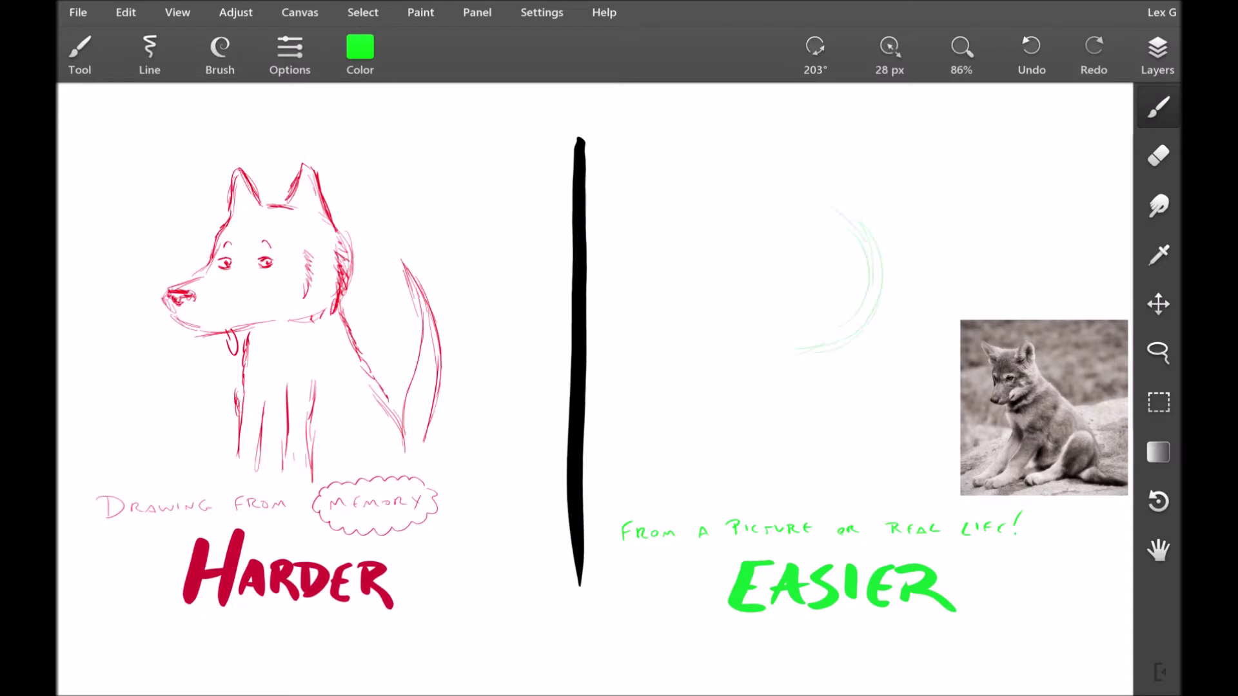
left_click_drag(813, 192, 743, 209)
left_click_drag(735, 210, 728, 332)
left_click_drag(820, 233, 841, 193)
mouse_move(841, 192)
left_mouse_down()
mouse_move(864, 196)
mouse_move(864, 264)
left_mouse_up()
mouse_move(780, 193)
left_mouse_down()
mouse_move(819, 196)
mouse_move(738, 192)
left_mouse_up()
mouse_move(741, 196)
left_mouse_down()
mouse_move(702, 169)
mouse_move(709, 239)
left_mouse_up()
left_click_drag(695, 164, 760, 196)
Step: Block in the green wolf pup's muzzle and cheek, the eye guideline and the nose
mouse_move(870, 261)
left_mouse_down()
mouse_move(912, 332)
mouse_move(698, 390)
left_mouse_up()
left_click_drag(700, 311, 688, 355)
left_click_drag(709, 239, 680, 374)
mouse_move(684, 387)
left_mouse_down()
mouse_move(735, 395)
mouse_move(800, 471)
left_mouse_up()
left_click_drag(733, 301, 798, 307)
left_click_drag(751, 236, 733, 298)
left_click_drag(684, 368, 690, 388)
left_click_drag(697, 374, 701, 385)
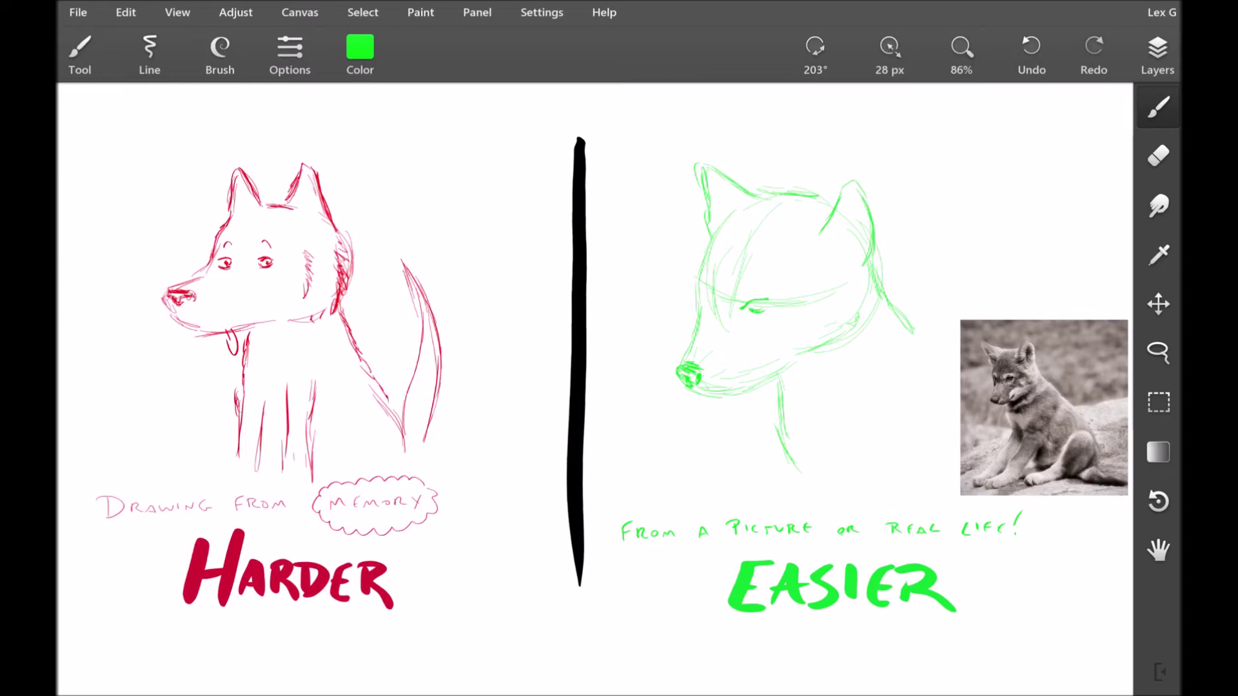
Step: Strengthen the green wolf pup's forehead, extend its back and chest lines and define the mouth
mouse_move(713, 287)
left_mouse_down()
mouse_move(705, 251)
mouse_move(723, 226)
mouse_move(710, 187)
mouse_move(727, 210)
left_mouse_up()
mouse_move(835, 188)
left_mouse_down()
mouse_move(803, 229)
mouse_move(922, 335)
mouse_move(899, 443)
left_mouse_up()
left_click_drag(842, 390, 798, 461)
left_click_drag(778, 390, 769, 433)
mouse_move(720, 388)
left_mouse_down()
mouse_move(694, 393)
mouse_move(767, 384)
left_mouse_up()
mouse_move(767, 385)
left_mouse_down()
mouse_move(803, 361)
mouse_move(763, 373)
left_mouse_up()
Step: Add contour and fur strokes to the green wolf pup's brow, muzzle and cheek
mouse_move(719, 307)
left_mouse_down()
mouse_move(764, 284)
mouse_move(721, 224)
left_mouse_up()
left_click_drag(736, 325, 779, 330)
left_click_drag(742, 350, 784, 336)
mouse_move(712, 385)
left_mouse_down()
mouse_move(747, 352)
mouse_move(730, 338)
left_mouse_up()
mouse_move(709, 332)
left_mouse_down()
mouse_move(722, 307)
mouse_move(804, 282)
left_mouse_up()
left_click_drag(770, 319, 792, 300)
mouse_move(766, 290)
left_mouse_down()
mouse_move(787, 282)
mouse_move(807, 308)
left_mouse_up()
Step: Draw the green wolf pup's chest and front leg, and add strokes to its back and forehead
mouse_move(776, 419)
left_mouse_down()
mouse_move(806, 490)
mouse_move(794, 457)
left_mouse_up()
left_click_drag(774, 440, 709, 504)
left_click_drag(770, 398, 774, 429)
left_click_drag(712, 502, 728, 492)
left_click_drag(924, 338, 941, 355)
left_click_drag(790, 290, 819, 239)
mouse_move(778, 274)
left_mouse_down()
mouse_move(793, 222)
mouse_move(748, 233)
left_mouse_up()
left_click_drag(748, 239, 761, 249)
Step: Handwrite a green note above the wolf pup sketch on the EASIER side
left_click_drag(748, 121, 745, 140)
left_click_drag(754, 120, 786, 136)
left_click_drag(808, 133, 874, 129)
mouse_move(781, 150)
left_mouse_down()
mouse_move(772, 177)
mouse_move(828, 172)
left_mouse_up()
left_click_drag(843, 162, 872, 169)
left_click_drag(875, 166, 917, 173)
left_click_drag(926, 139, 923, 169)
Step: Switch the brush color to red and handwrite a note above the dog sketch on the HARDER side
left_click(360, 48)
left_click(452, 221)
left_click(360, 358)
left_click_drag(348, 127, 344, 154)
left_click_drag(354, 149, 457, 145)
left_click_drag(489, 128, 518, 146)
left_click_drag(372, 175, 376, 180)
left_click_drag(419, 166, 484, 176)
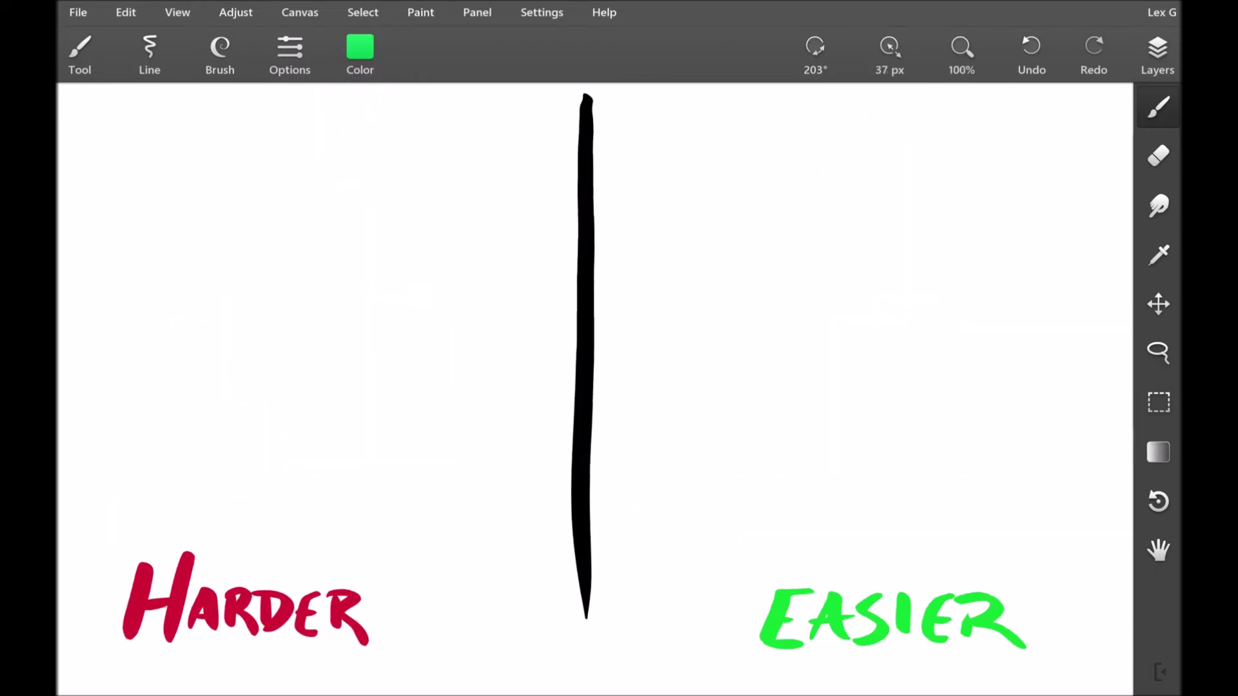
Step: Handwrite "Start simple – add detail last" in green above the EASIER label
left_click_drag(658, 533, 643, 552)
mouse_move(661, 531)
left_mouse_down()
mouse_move(674, 549)
mouse_move(704, 526)
left_mouse_up()
left_click_drag(735, 533, 722, 548)
mouse_move(746, 538)
left_mouse_down()
mouse_move(781, 529)
mouse_move(791, 548)
left_mouse_up()
left_click_drag(816, 535, 845, 534)
mouse_move(862, 543)
left_mouse_down()
mouse_move(899, 521)
mouse_move(926, 541)
left_mouse_up()
left_click_drag(929, 539, 936, 541)
left_click_drag(944, 520, 941, 541)
left_click_drag(938, 531, 949, 530)
left_click_drag(955, 533, 959, 540)
left_click_drag(962, 533, 963, 541)
left_click_drag(970, 518, 973, 543)
Step: Sketch a large loose circle for a skull's cranium on the EASIER side and mark the temples beneath it
left_click_drag(852, 147, 911, 255)
left_click_drag(790, 135, 817, 310)
left_click_drag(776, 143, 829, 318)
left_click_drag(744, 162, 814, 322)
left_click_drag(788, 129, 785, 326)
left_click_drag(967, 219, 856, 337)
left_click_drag(735, 274, 719, 348)
left_click_drag(942, 270, 950, 321)
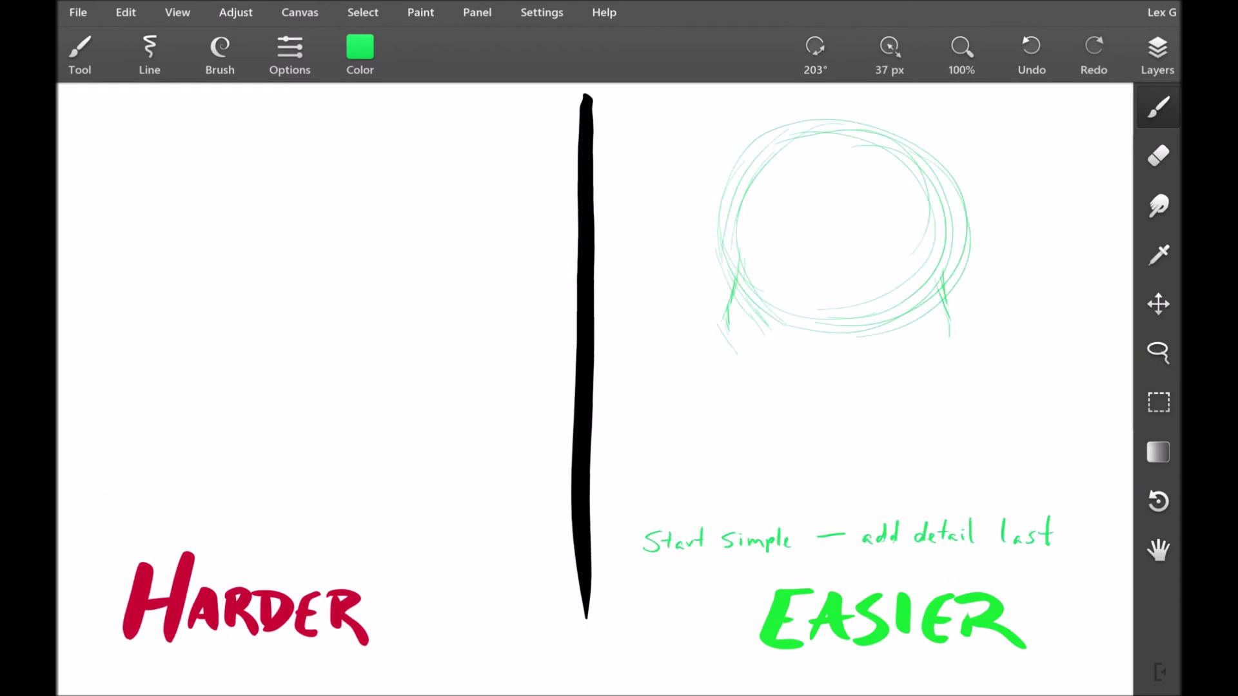
Step: Draw the green skull's angular jaw and reinforce the outer contour of the cranium
left_click_drag(740, 348, 806, 459)
mouse_move(861, 457)
left_mouse_down()
mouse_move(902, 423)
mouse_move(927, 351)
left_mouse_up()
mouse_move(730, 284)
left_mouse_down()
mouse_move(720, 205)
mouse_move(762, 143)
left_mouse_up()
mouse_move(751, 154)
left_mouse_down()
mouse_move(828, 120)
mouse_move(959, 204)
left_mouse_up()
mouse_move(961, 207)
left_mouse_down()
mouse_move(963, 260)
mouse_move(932, 282)
left_mouse_up()
left_click_drag(746, 204, 735, 273)
Step: Draw a vertical center line and a horizontal eye line across the skull, and label them "Guidelines" beside it
left_click_drag(840, 151, 828, 441)
left_click_drag(847, 244, 835, 432)
left_click_drag(734, 305, 918, 300)
left_click_drag(986, 293, 1058, 298)
mouse_move(1022, 319)
left_mouse_down()
mouse_move(1058, 301)
mouse_move(1076, 338)
left_mouse_up()
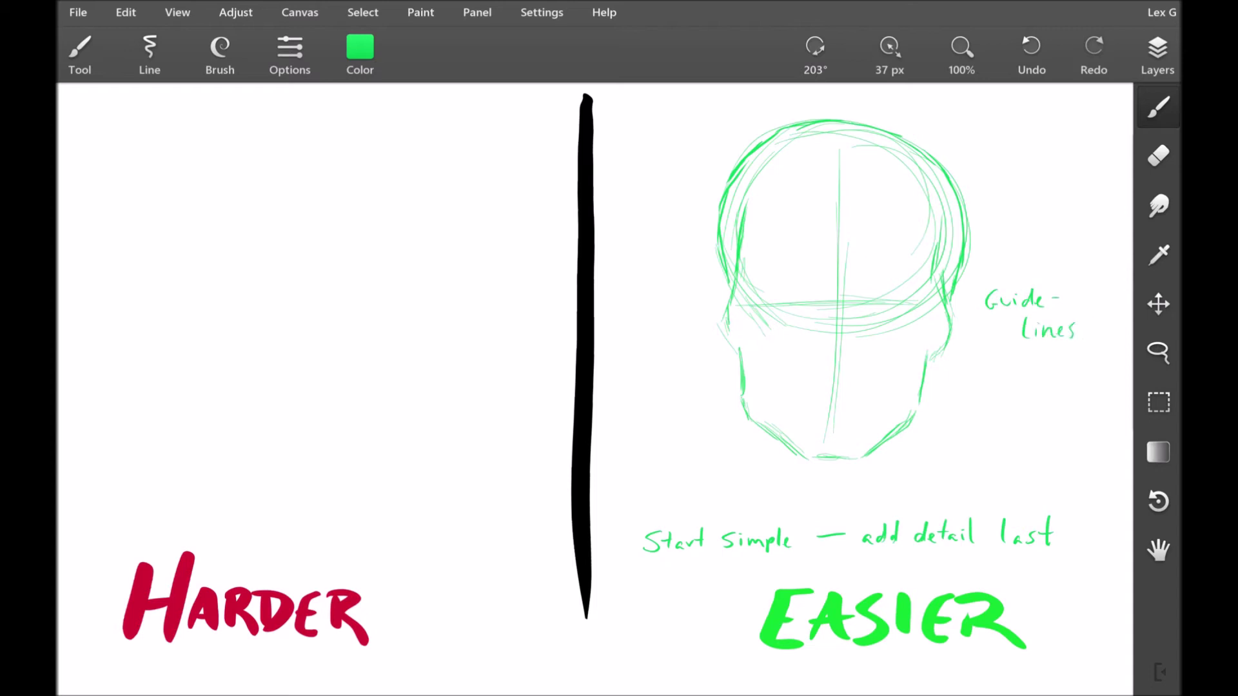
Step: Draw the skull's brow line, eye sockets and nose opening along the guidelines
mouse_move(740, 294)
left_mouse_down()
mouse_move(911, 288)
mouse_move(836, 278)
left_mouse_up()
left_click_drag(839, 277, 915, 276)
left_click_drag(797, 258, 761, 281)
mouse_move(761, 280)
left_mouse_down()
mouse_move(812, 296)
mouse_move(909, 287)
left_mouse_up()
left_click_drag(799, 264, 817, 302)
left_click_drag(828, 279, 844, 354)
left_click_drag(826, 318, 821, 355)
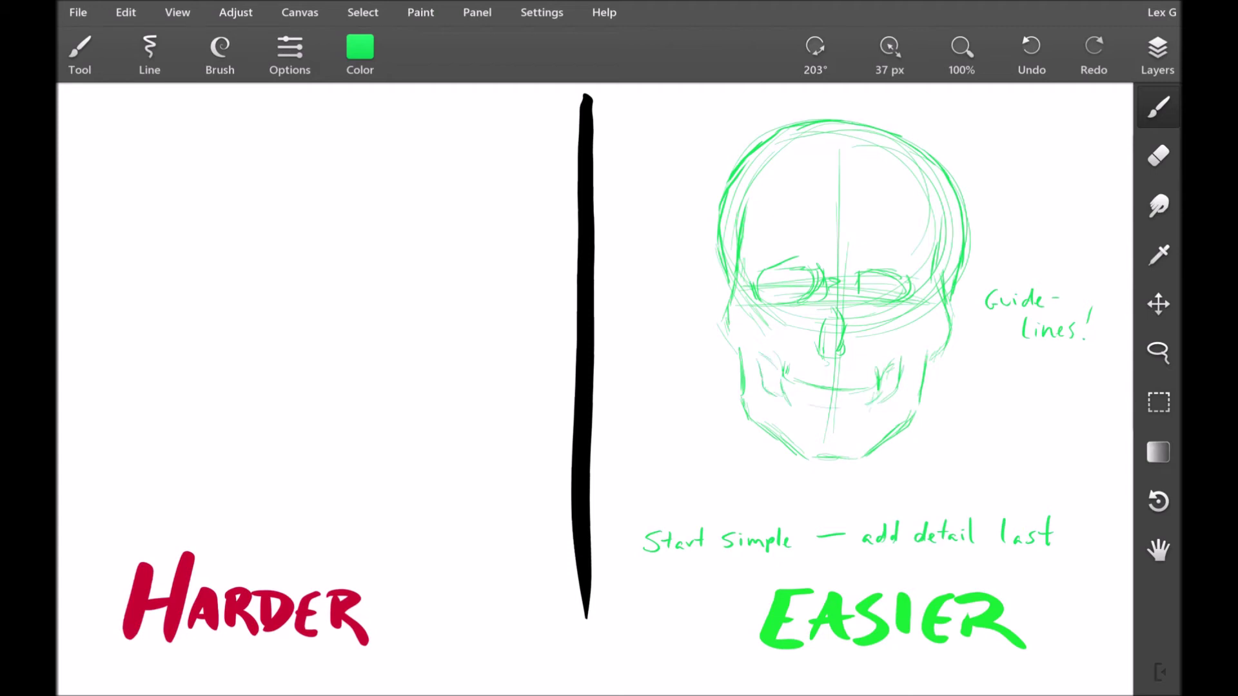
Step: Write "It's hard without guidelines!" in red above the HARDER heading
left_click(360, 47)
left_click(360, 225)
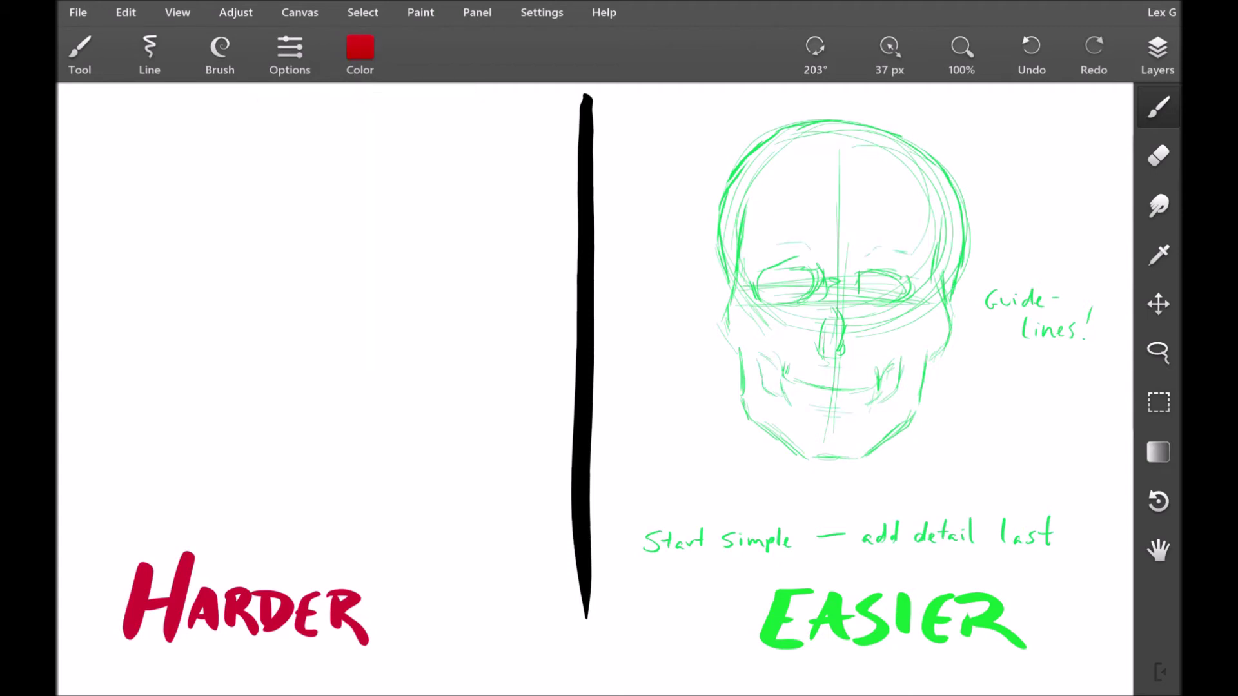
left_click_drag(256, 516, 284, 530)
left_click_drag(290, 515, 292, 537)
left_click_drag(318, 531, 310, 553)
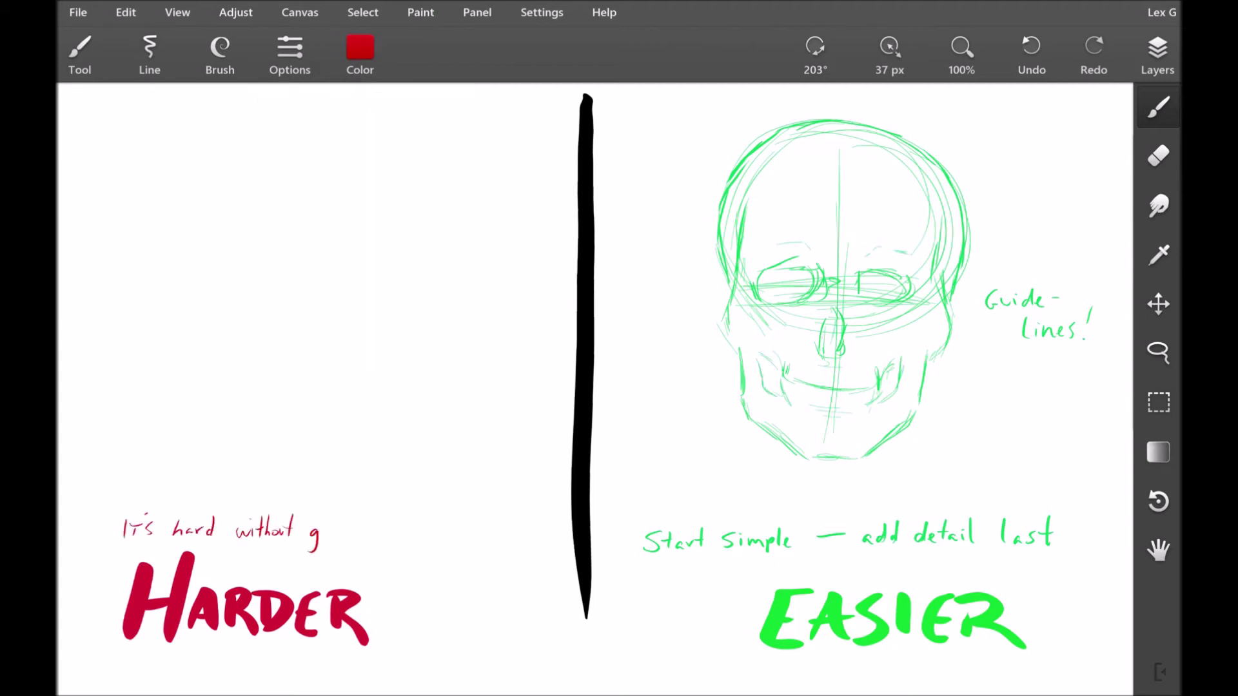
Step: Draw the red skull's rounded cranium and jaw outline on the HARDER side without any guidelines
mouse_move(392, 259)
left_mouse_down()
mouse_move(210, 147)
mouse_move(180, 263)
left_mouse_up()
left_click_drag(201, 158, 173, 250)
left_click_drag(390, 259, 389, 273)
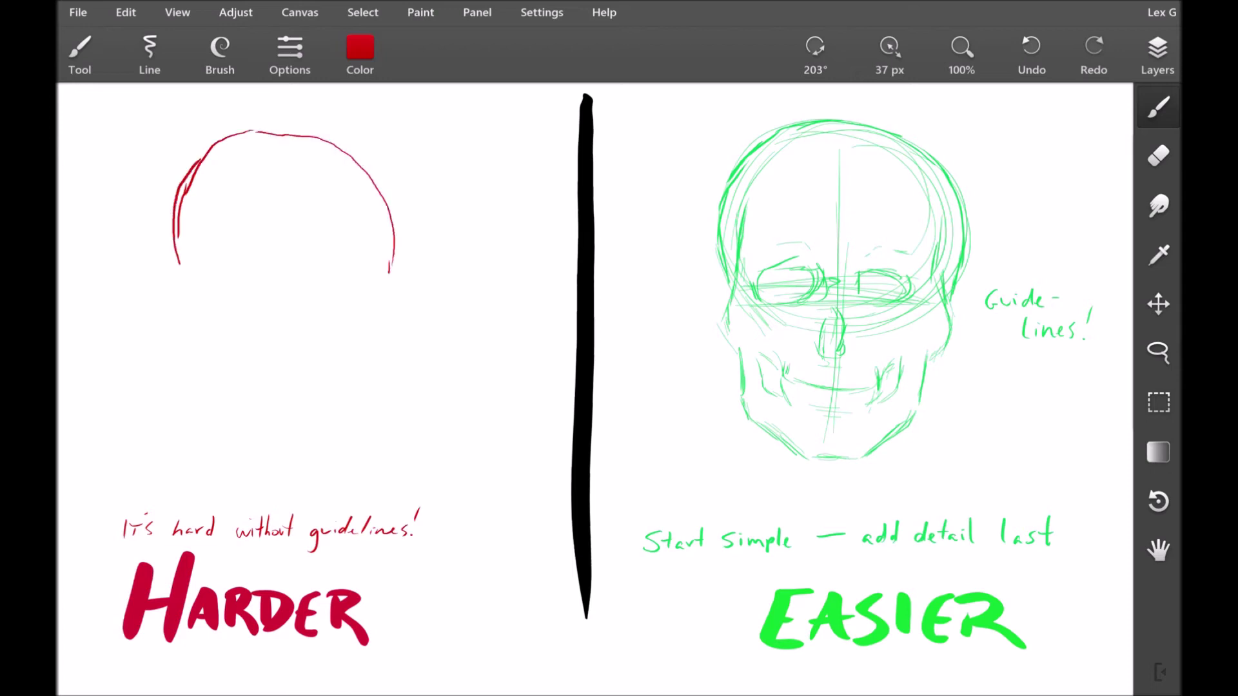
left_click_drag(197, 330, 199, 376)
left_click_drag(362, 316, 353, 405)
left_click_drag(278, 423, 361, 380)
mouse_move(375, 315)
left_mouse_down()
mouse_move(365, 386)
mouse_move(310, 422)
mouse_move(206, 381)
mouse_move(300, 423)
left_mouse_up()
key("e")
key("b")
left_click_drag(194, 342, 211, 379)
mouse_move(265, 423)
left_mouse_down()
mouse_move(371, 335)
mouse_move(318, 422)
left_mouse_up()
Step: Reinforce the red cranium's right contour and draw the temples and cheekbones on both sides
left_click_drag(342, 147, 391, 261)
left_click_drag(368, 214, 389, 316)
left_click_drag(386, 264, 359, 339)
left_click_drag(365, 207, 381, 303)
left_click_drag(205, 224, 193, 325)
left_click_drag(199, 219, 197, 333)
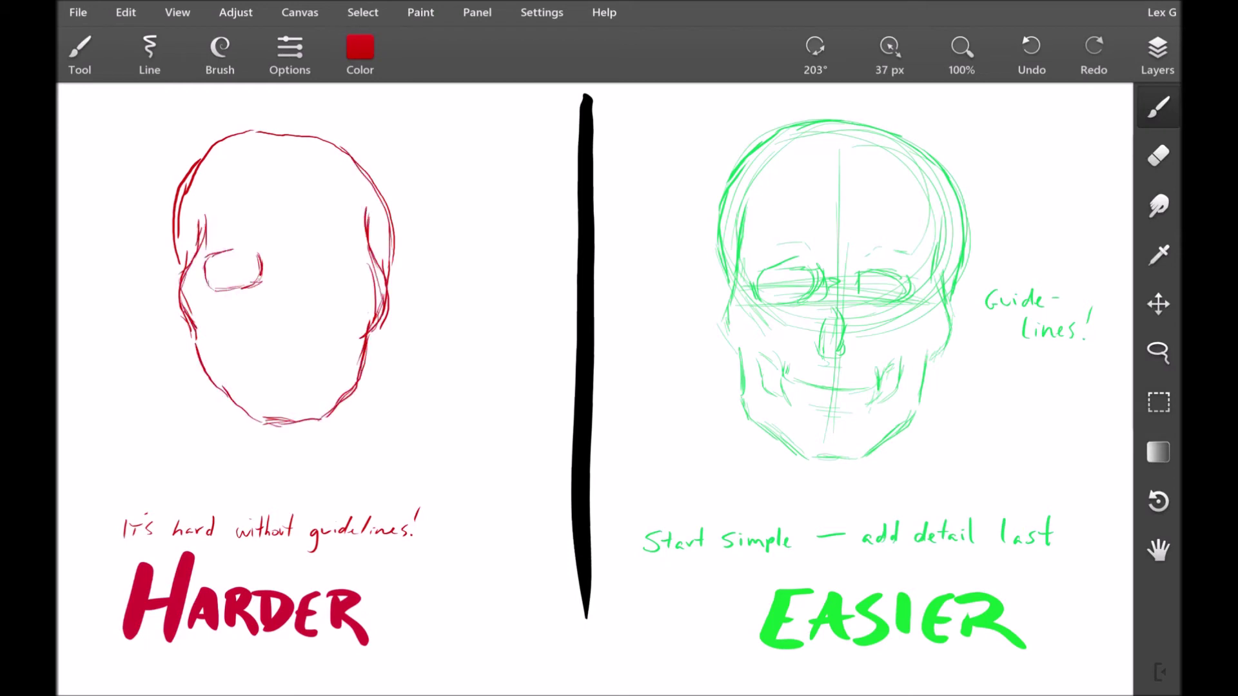
Step: Fill in the red skull's left eye socket and nose opening, and shade the temple, cheek and forehead on that side
mouse_move(250, 250)
left_mouse_down()
mouse_move(233, 282)
mouse_move(212, 283)
left_mouse_up()
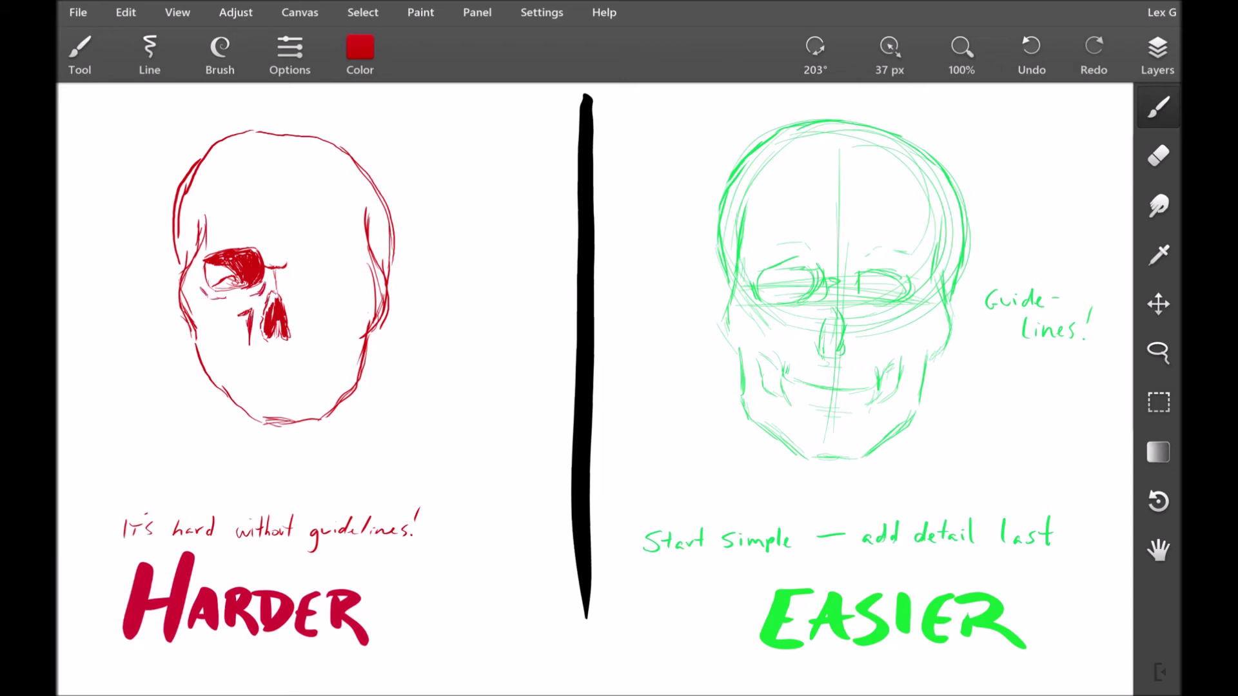
left_click_drag(211, 285, 192, 308)
left_click_drag(200, 212, 185, 264)
left_click_drag(236, 321, 232, 348)
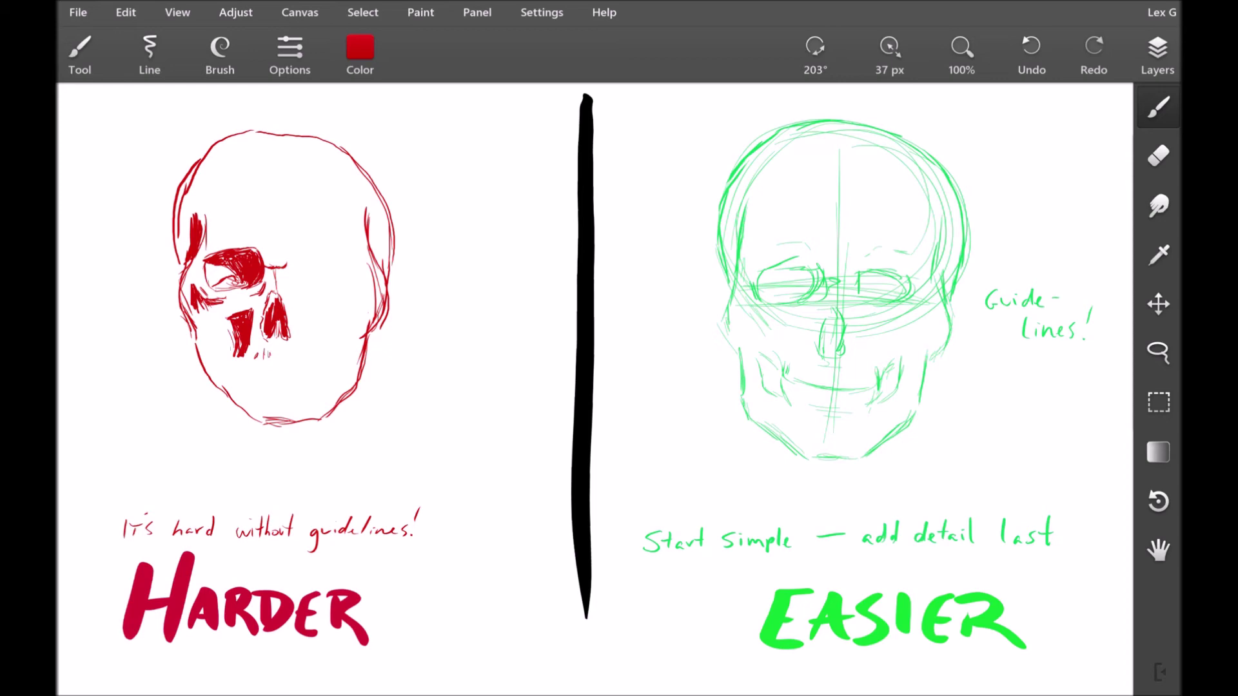
left_click_drag(216, 205, 201, 187)
left_click_drag(244, 145, 205, 174)
Step: Write "Don't get detailed too soon!" in red to the left of the skull
left_click_drag(86, 125, 85, 146)
left_click_drag(77, 122, 86, 145)
mouse_move(136, 118)
left_mouse_down()
mouse_move(137, 142)
mouse_move(85, 193)
left_mouse_up()
left_click_drag(95, 200, 95, 227)
mouse_move(112, 200)
left_mouse_down()
mouse_move(113, 226)
mouse_move(160, 225)
left_mouse_up()
mouse_move(99, 255)
left_mouse_down()
mouse_move(136, 263)
mouse_move(153, 300)
left_mouse_up()
left_click_drag(161, 260, 157, 287)
Step: Fill in the red skull's right eye socket and shade the right side of its forehead
left_click_drag(289, 259, 340, 282)
mouse_move(266, 265)
left_mouse_down()
mouse_move(327, 285)
mouse_move(327, 274)
left_mouse_up()
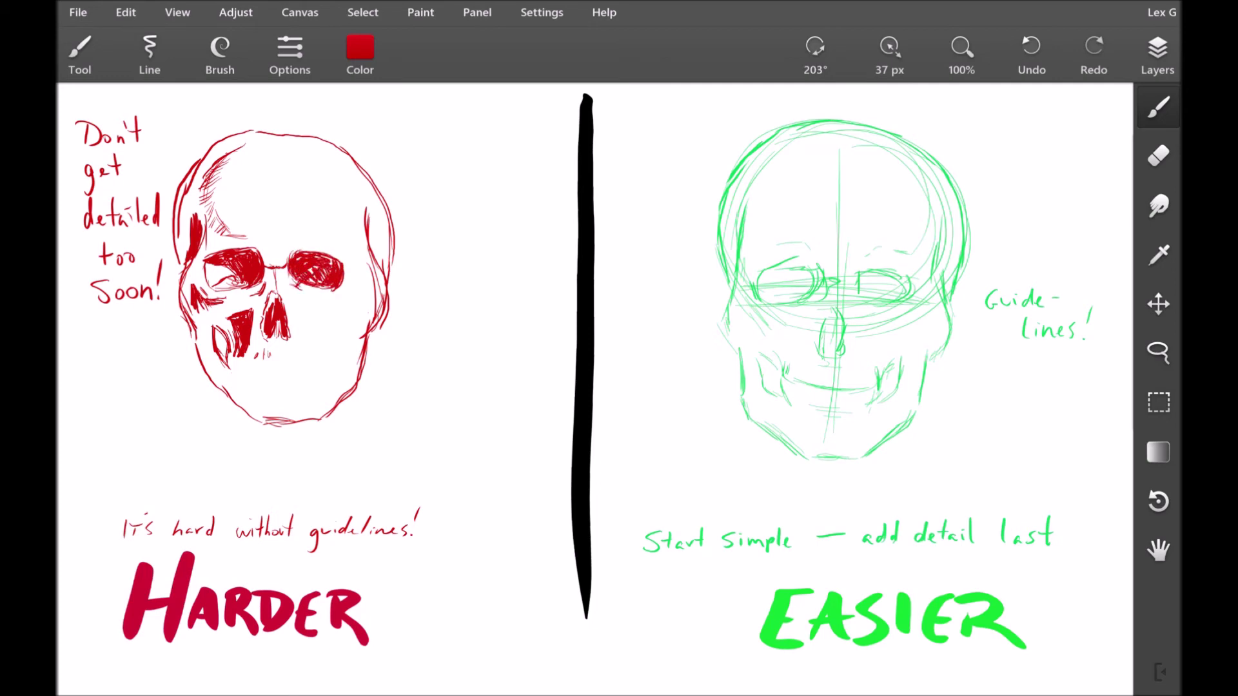
left_click_drag(351, 175, 327, 233)
left_click_drag(330, 151, 347, 226)
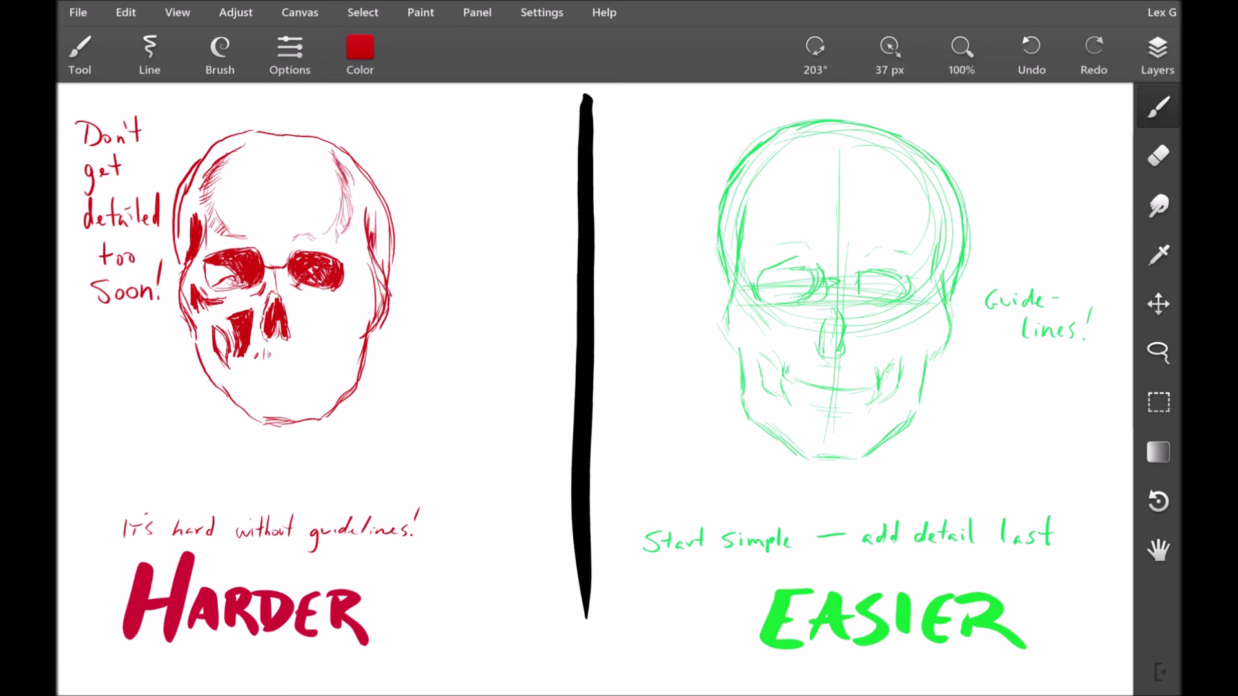
Step: Draw a horizontal arrow across the red skull, write "I made the skull too WIDE! Now it's too late to fix!" beside it, and underline "WIDE!"
left_click_drag(293, 299, 185, 305)
left_click_drag(202, 296, 205, 311)
mouse_move(403, 278)
left_mouse_down()
mouse_move(402, 289)
mouse_move(433, 287)
left_mouse_up()
left_click_drag(438, 287, 450, 286)
left_click_drag(453, 276, 454, 286)
left_click_drag(462, 276, 469, 285)
left_click_drag(491, 277, 500, 287)
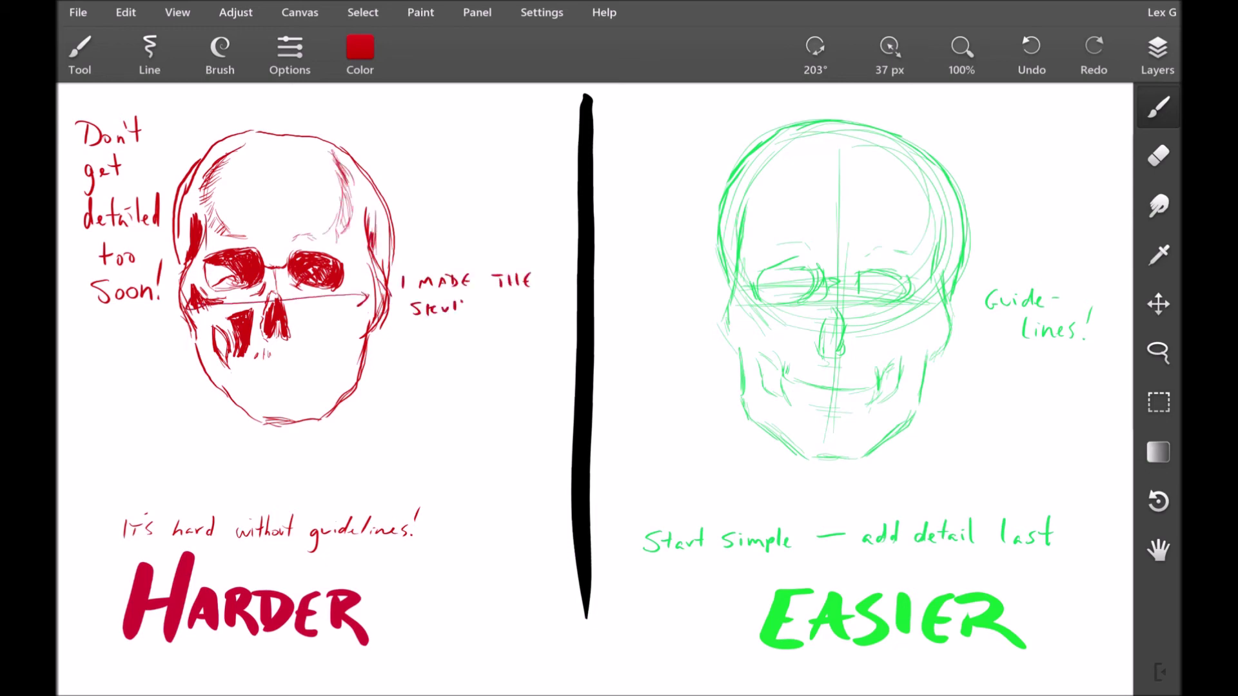
left_click_drag(468, 366, 466, 375)
left_click_drag(483, 361, 481, 376)
left_click_drag(410, 393, 413, 409)
mouse_move(469, 388)
left_mouse_down()
mouse_move(463, 405)
mouse_move(488, 403)
left_mouse_up()
left_click_drag(413, 424, 416, 438)
left_click_drag(469, 416, 459, 437)
left_click_drag(479, 427, 477, 437)
left_click_drag(405, 347, 524, 350)
Step: Switch to a darker green, reinforce the left contour of the green cranium and shade its left temple
left_click(359, 54)
left_click(316, 153)
left_click(360, 358)
left_click_drag(728, 294, 717, 197)
mouse_move(717, 196)
left_mouse_down()
mouse_move(796, 122)
mouse_move(736, 263)
left_mouse_up()
left_click_drag(775, 148, 738, 213)
Step: Outline and fill both eye sockets of the green skull in dark green, and add the brow lines above them
left_click_drag(767, 264, 813, 257)
left_click_drag(814, 257, 800, 302)
left_click_drag(775, 262, 758, 277)
left_click_drag(814, 261, 762, 298)
left_click_drag(771, 240, 809, 248)
left_click_drag(774, 237, 914, 287)
left_click_drag(860, 287, 905, 300)
left_click_drag(889, 273, 909, 296)
left_click_drag(859, 256, 901, 281)
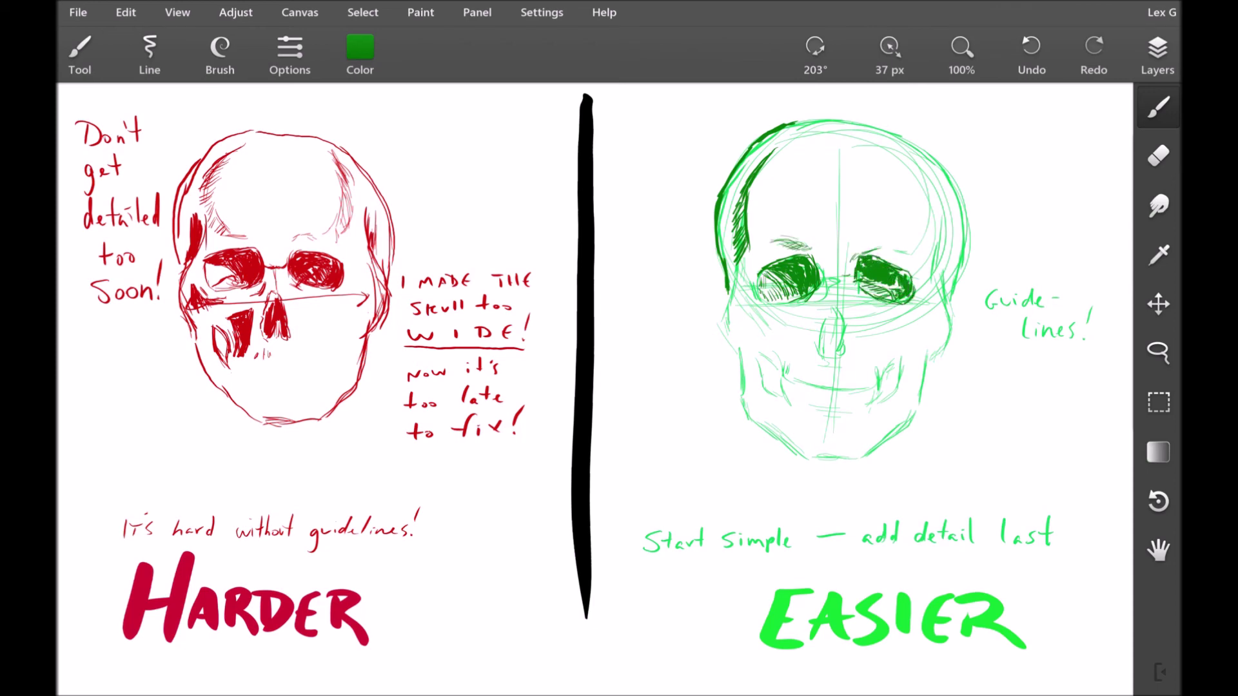
left_click_drag(807, 250, 827, 268)
left_click_drag(873, 248, 847, 270)
Step: Shade the green skull's right temple and draw its right contour and cheekbone in dark green
left_click_drag(928, 210, 937, 254)
left_click_drag(932, 237, 945, 285)
left_click_drag(924, 182, 943, 244)
left_click_drag(940, 241, 960, 293)
left_click_drag(946, 190, 962, 290)
mouse_move(946, 175)
left_mouse_down()
mouse_move(935, 310)
mouse_move(862, 374)
left_mouse_up()
left_click_drag(876, 332, 913, 352)
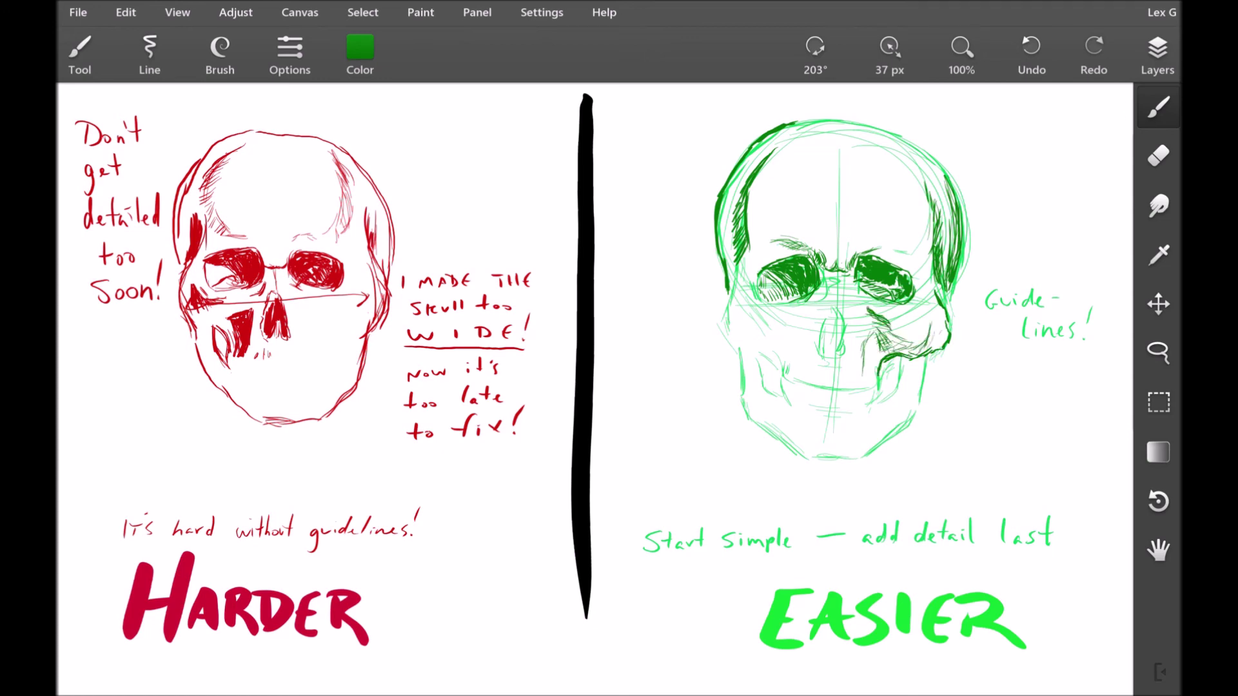
Step: Outline and fill the green skull's nose opening, and draw the nose bridge between the eye sockets
left_click_drag(820, 326, 813, 354)
left_click_drag(832, 325, 814, 351)
left_click_drag(828, 307, 842, 355)
mouse_move(833, 274)
left_mouse_down()
mouse_move(837, 310)
mouse_move(828, 296)
left_mouse_up()
left_click_drag(846, 271, 849, 298)
Step: Draw the green skull's left cheekbone and outline the jaw down through the chin in dark green
left_click_drag(734, 270, 737, 329)
left_click_drag(741, 279, 740, 322)
mouse_move(735, 326)
left_mouse_down()
mouse_move(764, 310)
mouse_move(780, 401)
left_mouse_up()
left_click_drag(756, 360, 739, 423)
mouse_move(756, 425)
left_mouse_down()
mouse_move(795, 454)
mouse_move(873, 461)
left_mouse_up()
left_click_drag(863, 461, 914, 416)
Step: Outline the right side of the green skull's jaw and shade it with hatching strokes
left_click_drag(925, 361, 915, 412)
left_click_drag(903, 364, 850, 444)
left_click_drag(909, 365, 880, 418)
left_click_drag(872, 420, 852, 442)
left_click_drag(919, 373, 898, 413)
left_click_drag(922, 359, 890, 430)
left_click_drag(883, 438, 866, 453)
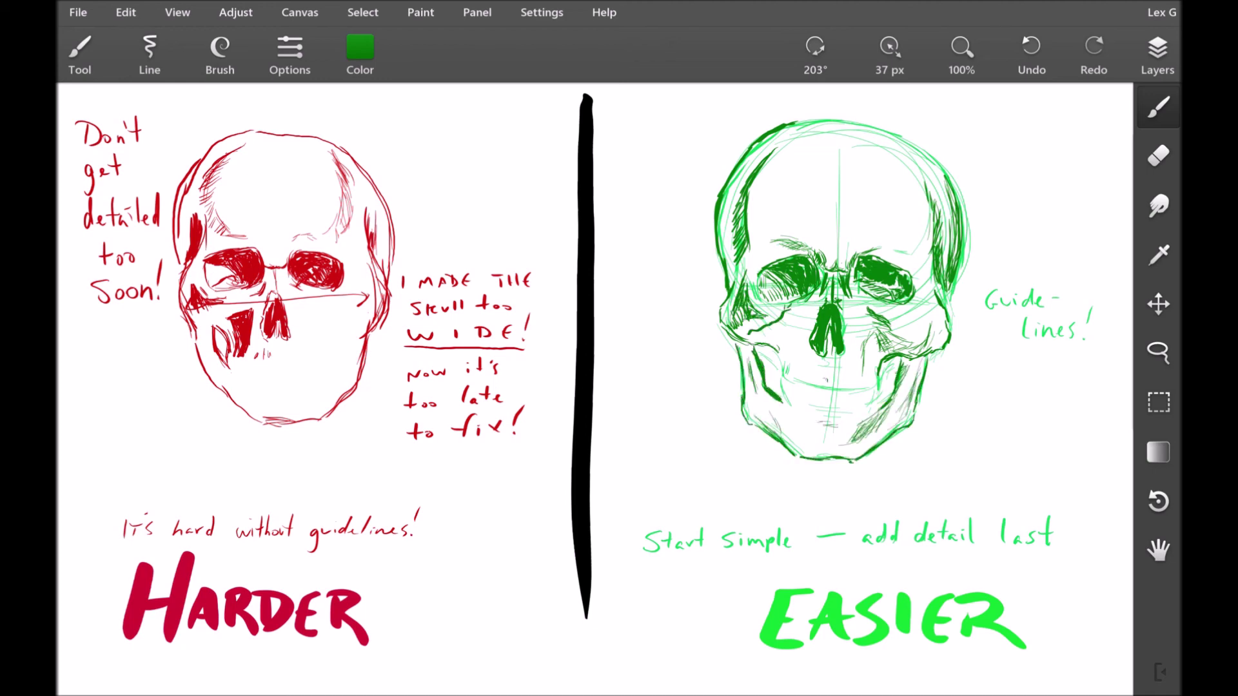
Step: Shade the green skull's upper jaw around the teeth and the cheek left of the nose
left_click_drag(903, 359, 869, 403)
left_click_drag(897, 361, 871, 385)
left_click_drag(819, 290, 784, 351)
left_click_drag(812, 319, 777, 366)
left_click_drag(813, 307, 798, 332)
Step: Shade the left side of the green skull's lower jaw and darken the chin line
left_click_drag(777, 404, 799, 429)
left_click_drag(756, 410, 786, 444)
left_click_drag(748, 381, 779, 422)
left_click_drag(741, 350, 765, 405)
left_click_drag(798, 450, 827, 456)
Step: Adjust the eraser and remove the construction lines across the green skull's forehead, including the vertical center line
left_click_drag(787, 139, 873, 139)
left_click_drag(838, 151, 836, 265)
left_click(289, 55)
left_click_drag(255, 279, 225, 279)
left_click(288, 468)
left_click_drag(813, 134, 919, 186)
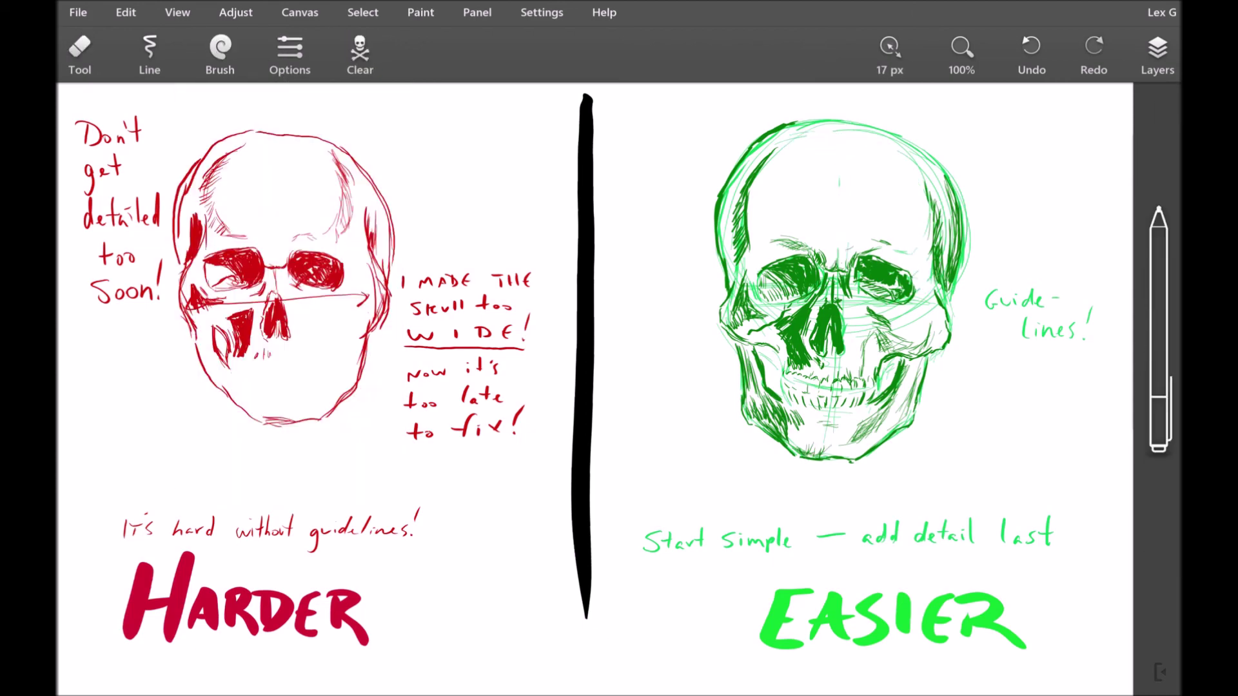
Step: Erase the leftover guidelines around the green skull's eyes and cheekbones, and restore the full canvas view
left_click_drag(922, 298, 906, 323)
scroll(953, 310, "up", 3)
left_click_drag(806, 298, 736, 295)
left_click_drag(594, 299, 572, 317)
left_click_drag(851, 290, 882, 316)
key("ctrl+0")
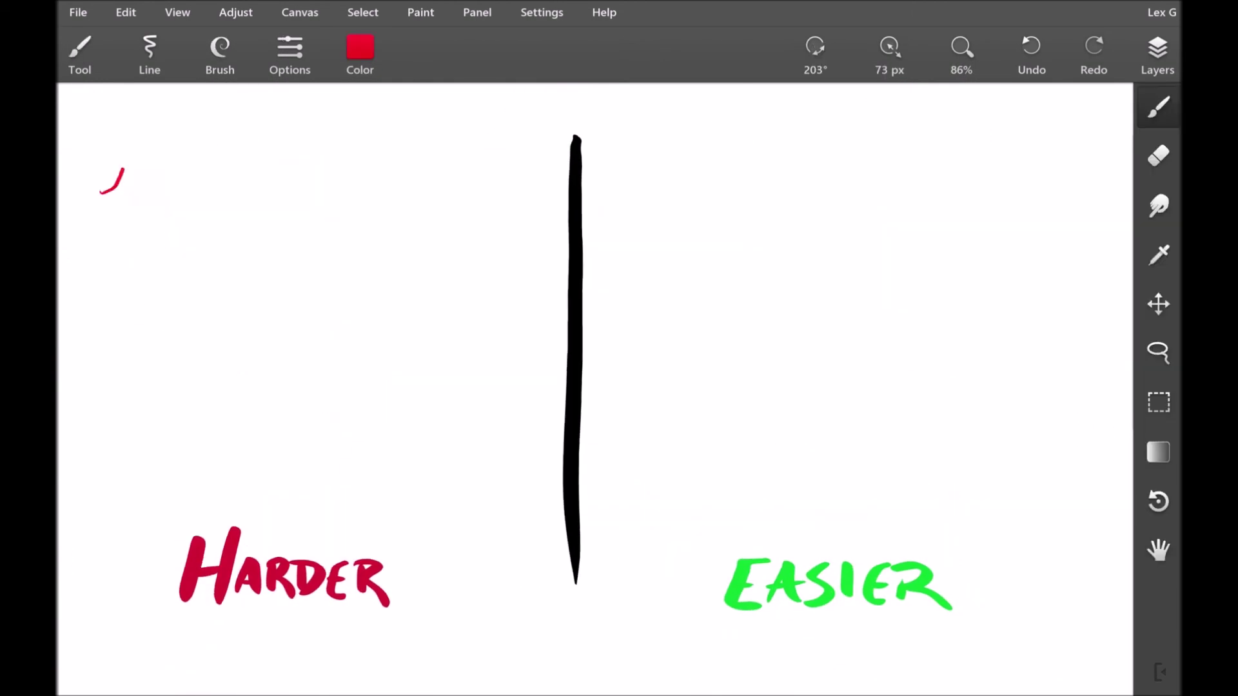
Step: Write "Being too Harsh!" in red above the HARDER heading and underline "Harsh" with several strokes
left_click_drag(101, 192, 125, 247)
left_click_drag(168, 201, 227, 244)
left_click_drag(258, 205, 263, 279)
left_click_drag(244, 264, 318, 214)
left_click_drag(167, 372, 342, 335)
left_click_drag(361, 248, 353, 319)
left_click_drag(280, 389, 334, 356)
left_click_drag(305, 402, 340, 380)
Step: Write "Practice Makes Perfect!" in bright green above the EASIER heading
left_click(360, 55)
left_click(360, 226)
left_click_drag(638, 185, 655, 260)
left_click_drag(671, 147, 673, 189)
left_click_drag(691, 196, 746, 170)
mouse_move(759, 121)
left_mouse_down()
mouse_move(751, 175)
mouse_move(830, 159)
left_mouse_up()
left_click_drag(747, 261, 835, 314)
left_click_drag(814, 257, 882, 193)
left_click_drag(892, 194, 902, 255)
mouse_move(703, 419)
left_mouse_down()
mouse_move(771, 348)
mouse_move(742, 484)
left_mouse_up()
mouse_move(762, 361)
left_mouse_down()
mouse_move(857, 381)
mouse_move(941, 303)
left_mouse_up()
left_click_drag(960, 274, 944, 342)
Step: Strike through the word "Perfect!" with a black line
left_click(360, 46)
left_click_drag(431, 232, 320, 291)
left_click_drag(706, 419, 996, 298)
Step: Write "Don't worry over getting it perfect." in dark blue beneath the crossed-out word
left_click(360, 47)
mouse_move(309, 149)
left_mouse_down()
mouse_move(300, 295)
mouse_move(378, 245)
left_mouse_up()
left_click(360, 357)
mouse_move(787, 422)
left_mouse_down()
mouse_move(827, 424)
mouse_move(851, 400)
left_mouse_up()
mouse_move(872, 408)
left_mouse_down()
mouse_move(920, 394)
mouse_move(933, 414)
left_mouse_up()
left_click_drag(955, 386, 996, 366)
mouse_move(1032, 360)
left_mouse_down()
mouse_move(1024, 378)
mouse_move(1091, 352)
left_mouse_up()
left_click_drag(792, 462, 795, 477)
left_click_drag(809, 450, 806, 470)
left_click_drag(845, 454, 849, 476)
left_click_drag(860, 457, 895, 452)
left_click_drag(904, 444, 928, 436)
left_click_drag(941, 421, 944, 439)
left_click(953, 437)
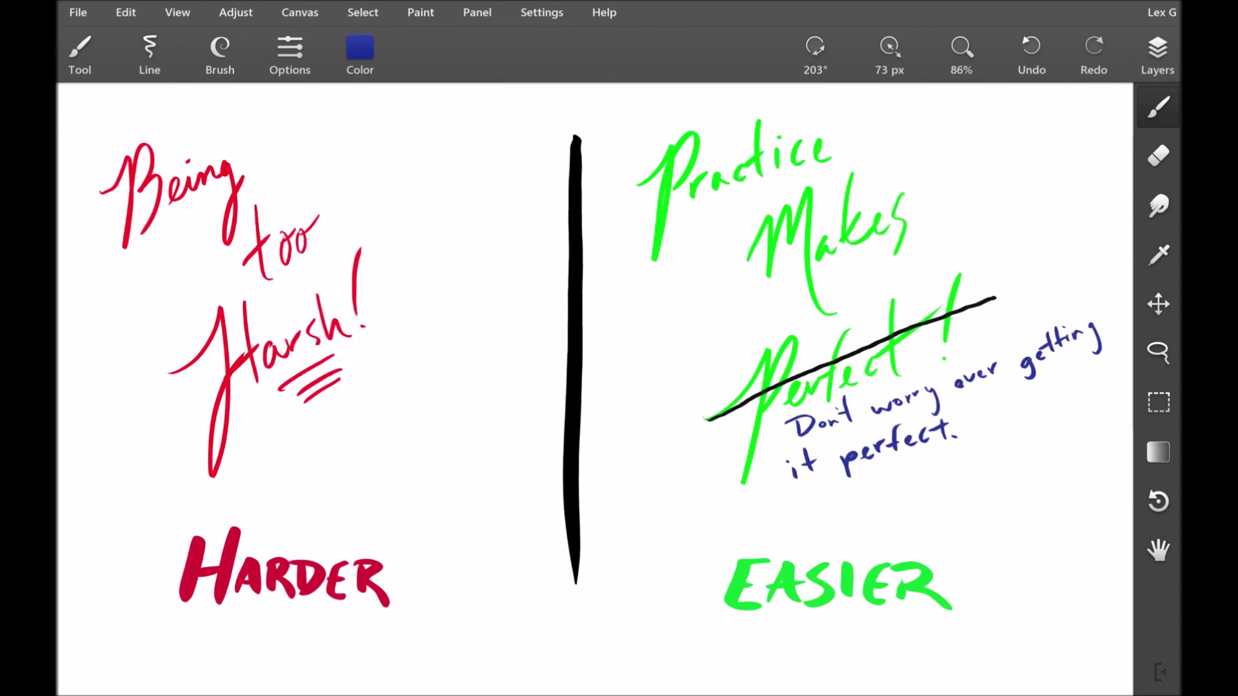
mouse_move(761, 258)
left_mouse_down()
mouse_move(823, 329)
mouse_move(857, 426)
mouse_move(1089, 348)
left_mouse_up()
left_click_drag(862, 166, 869, 218)
mouse_move(740, 223)
left_mouse_down()
mouse_move(760, 296)
mouse_move(921, 284)
left_mouse_up()
left_click_drag(787, 418, 833, 373)
mouse_move(872, 371)
left_mouse_down()
mouse_move(867, 390)
mouse_move(1027, 366)
left_mouse_up()
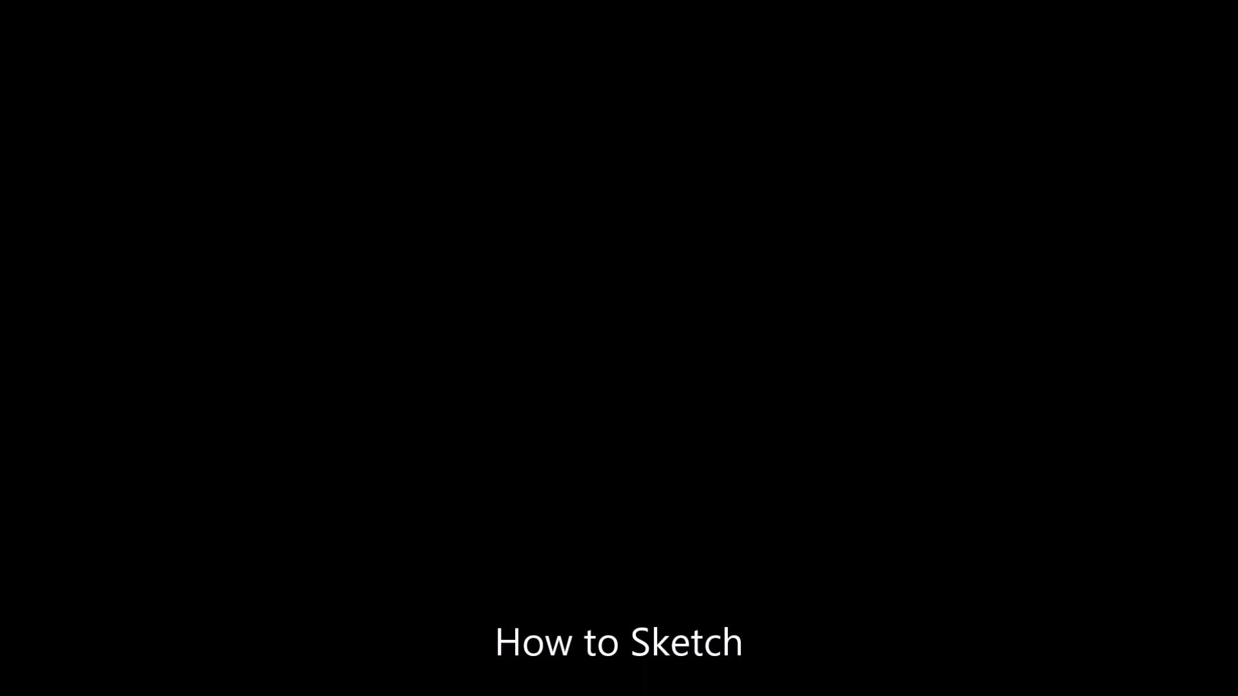